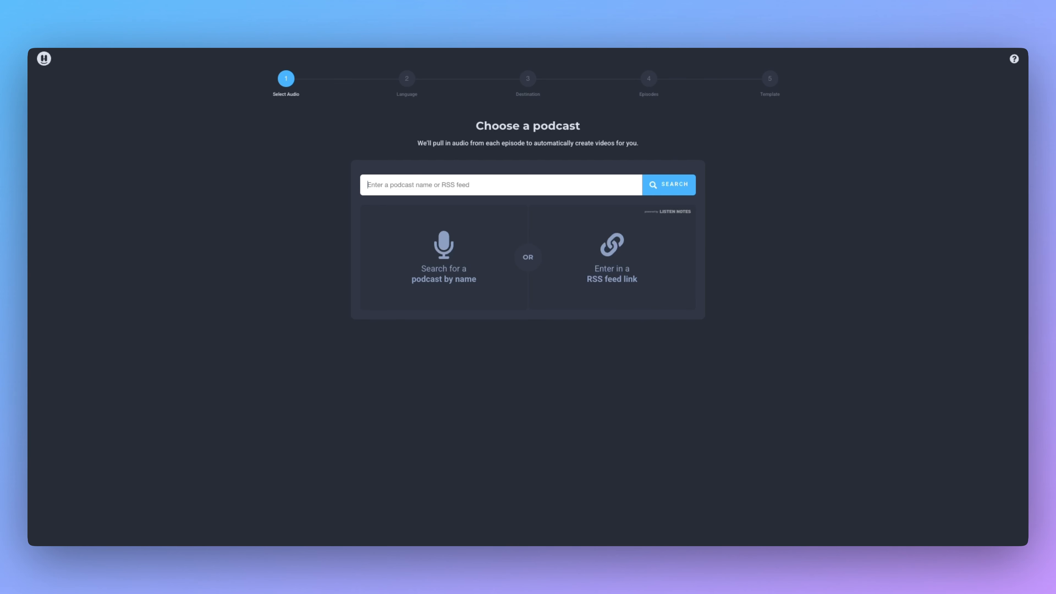
Search for the podcast "Headliner Discovery" and choose The Headliner Podcast: Discovery and Marketing.
type("Headliner Discovery")
key("Return")
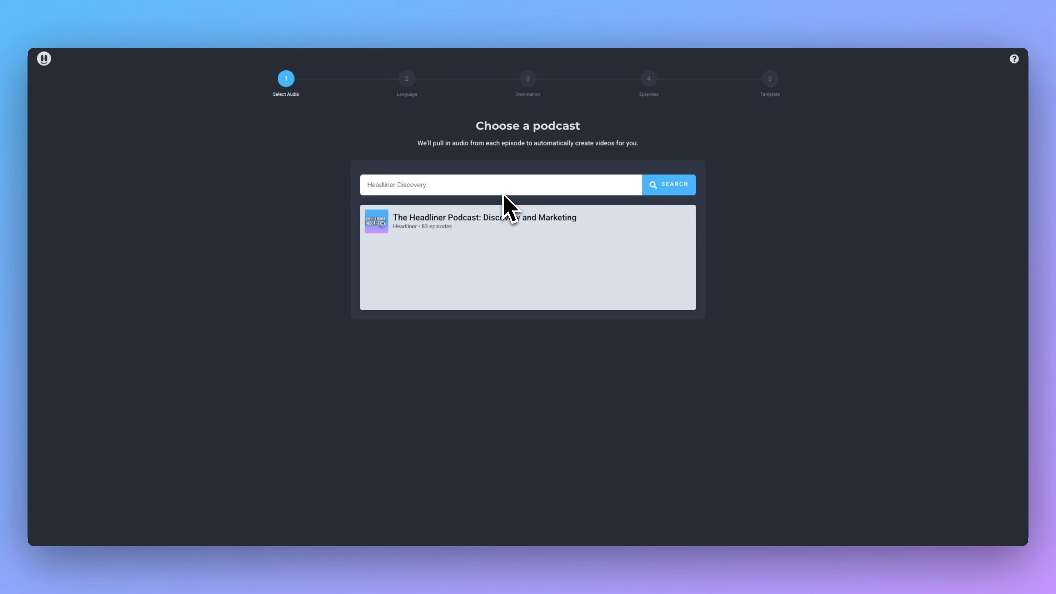
left_click(464, 231)
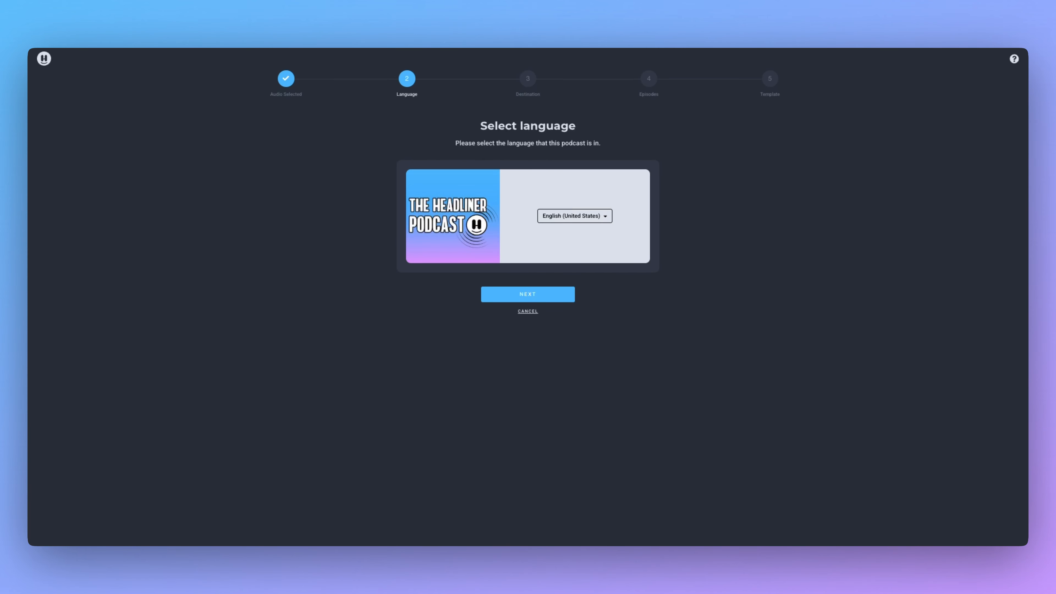
Keep English (United States) as the podcast language and continue to the destination choice.
left_click(608, 220)
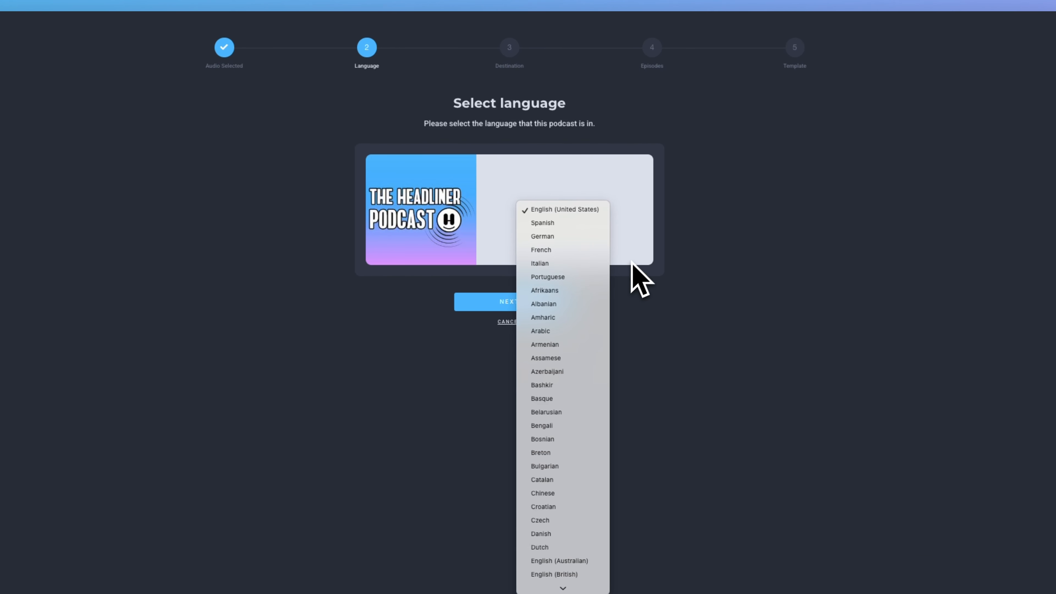
key("Escape")
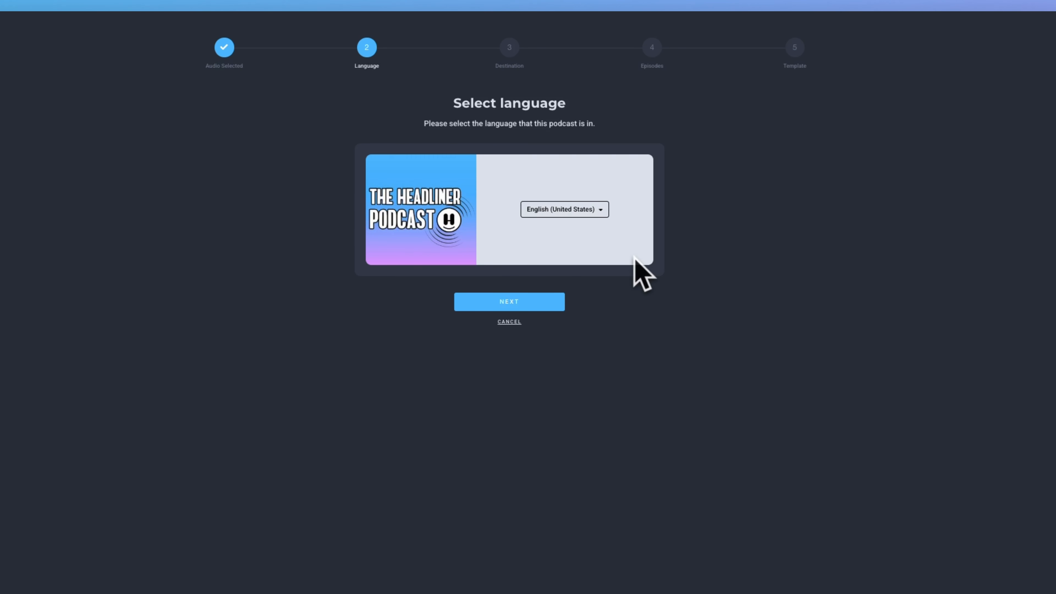
left_click(510, 305)
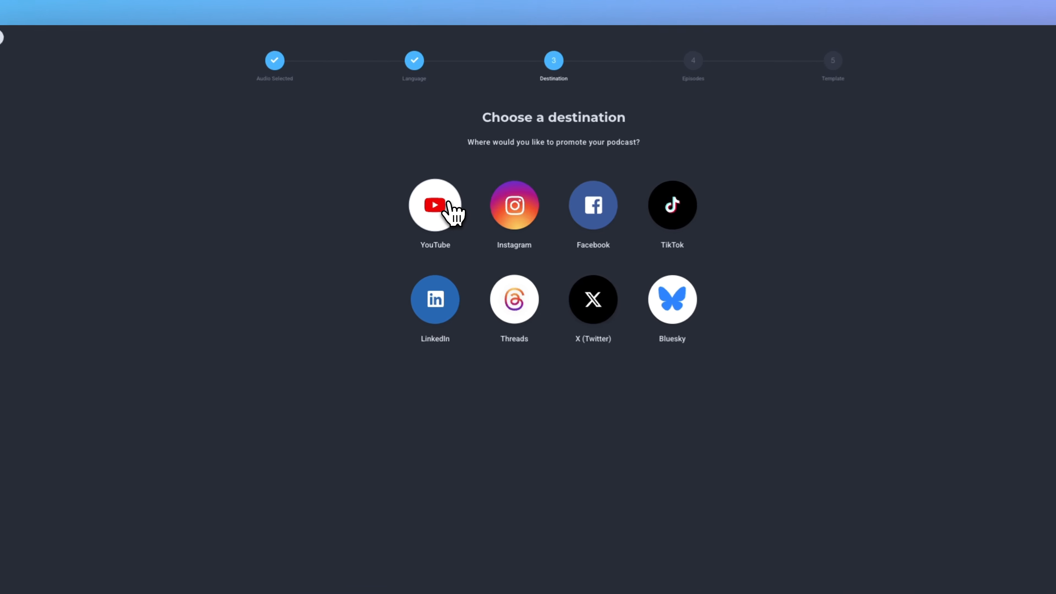
Set the destination to YouTube full episodes with auto-posting, and sign in to the YouTube account with Google.
left_click(449, 204)
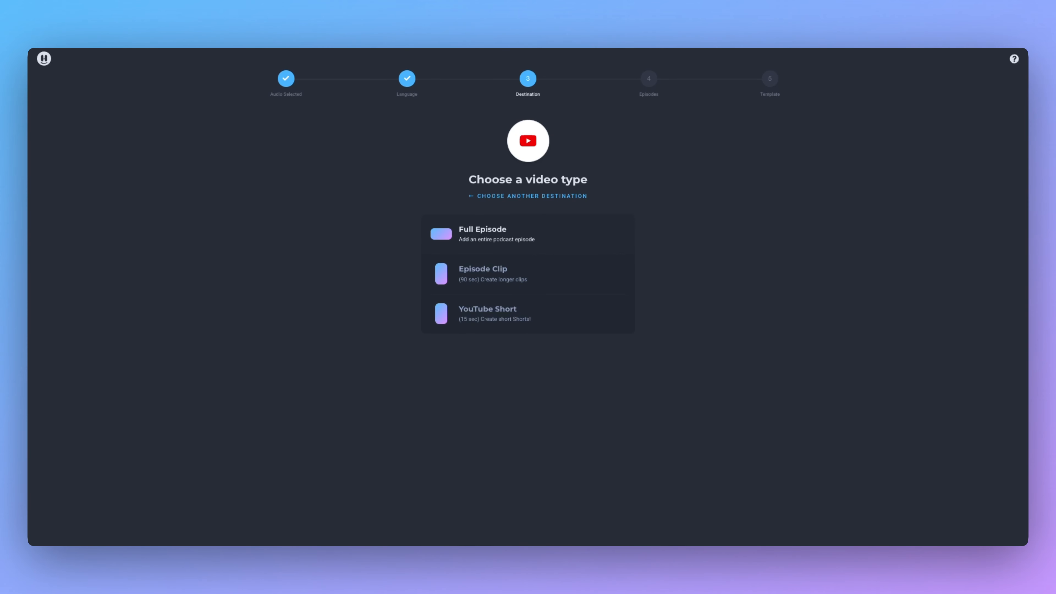
left_click(498, 234)
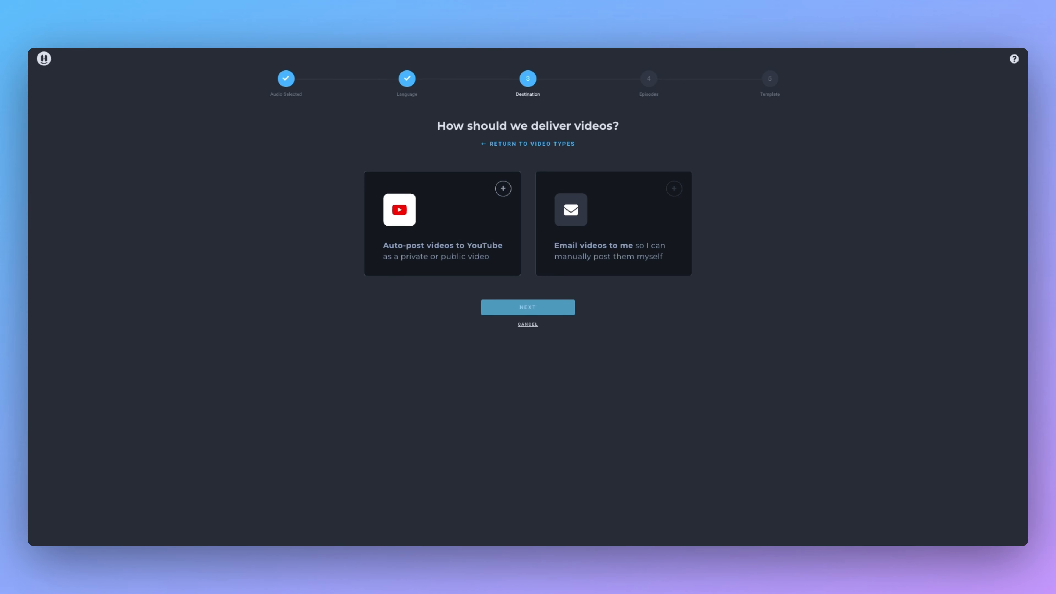
left_click(446, 241)
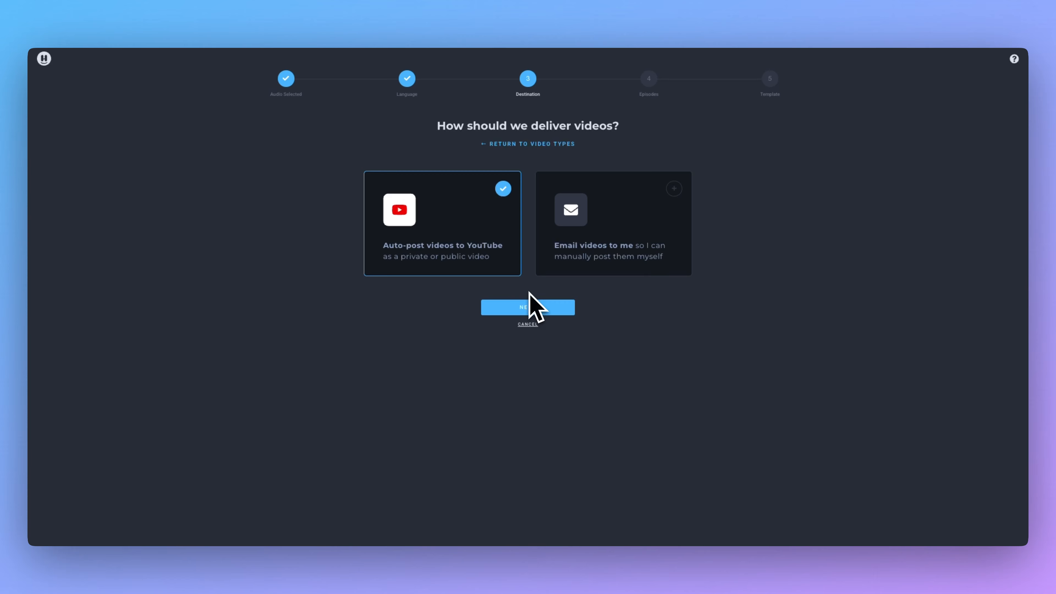
left_click(527, 305)
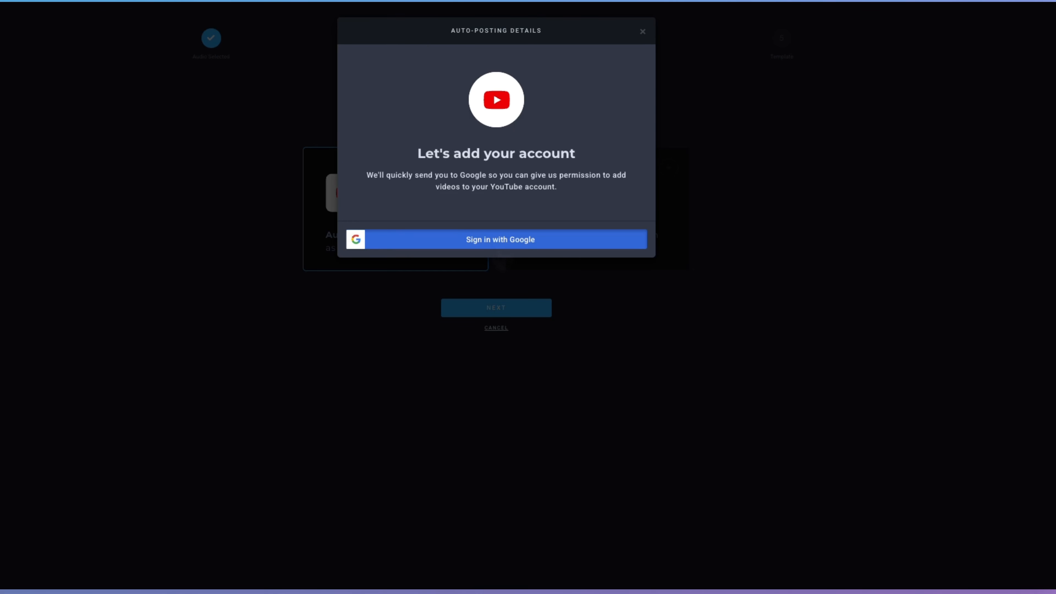
left_click(498, 243)
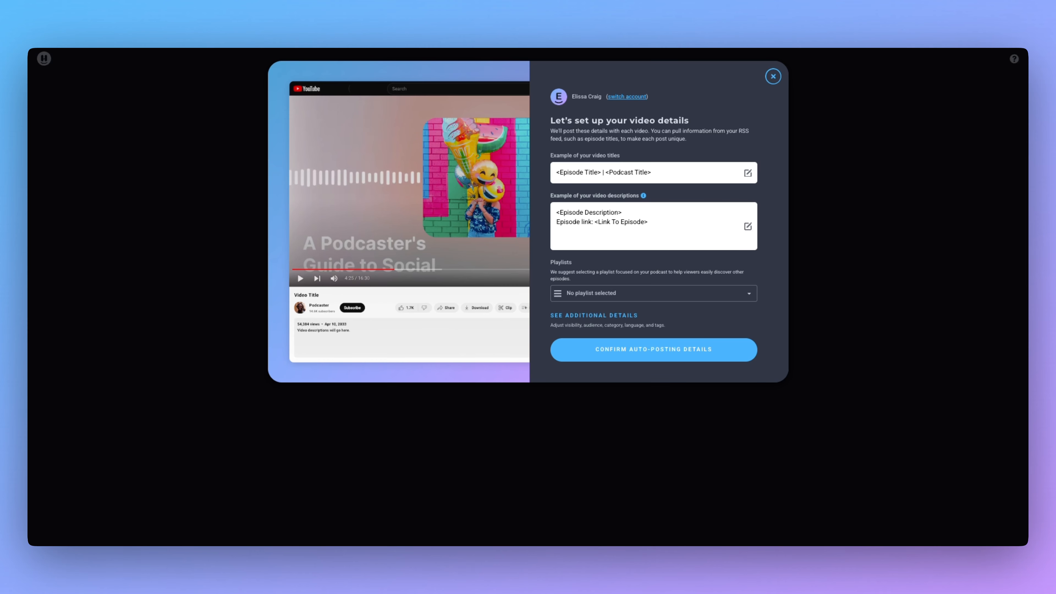
Change the video title format to "<Episode Title> #HeadlinerPodcast", removing the podcast title part.
left_click(746, 179)
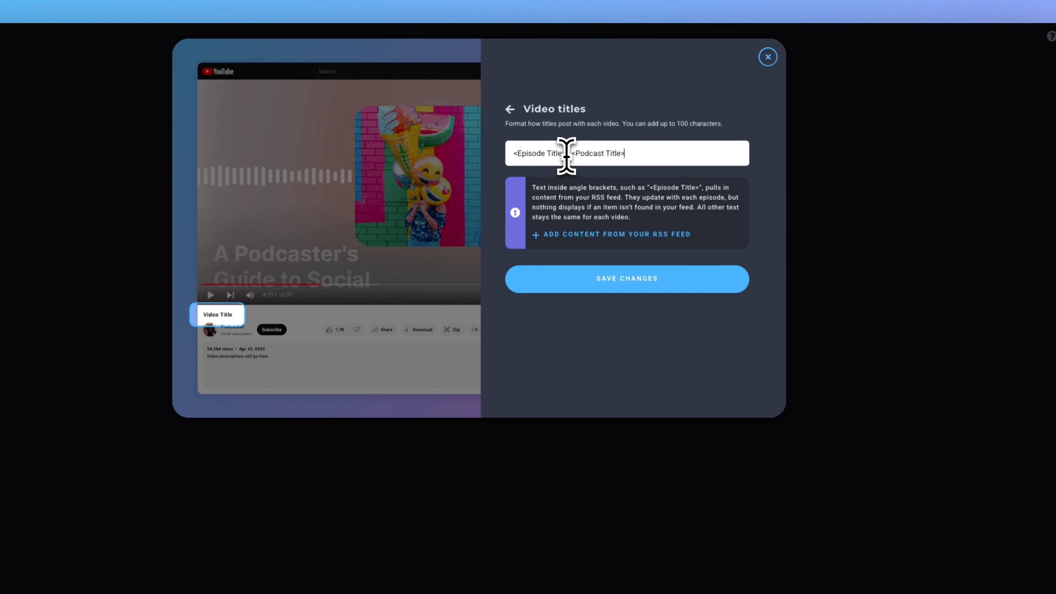
left_click_drag(566, 157, 650, 158)
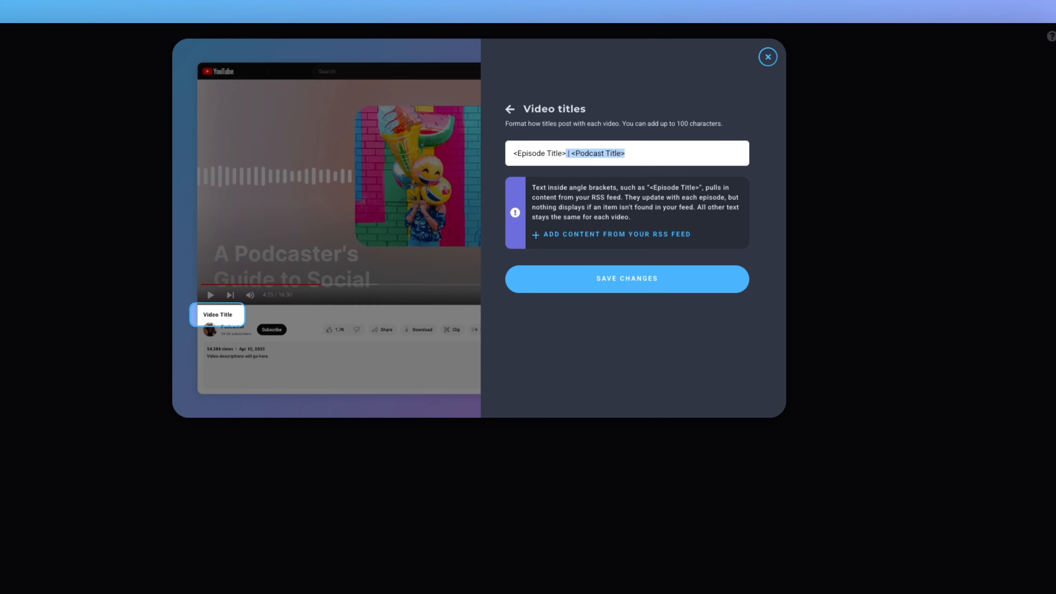
key("BackSpace")
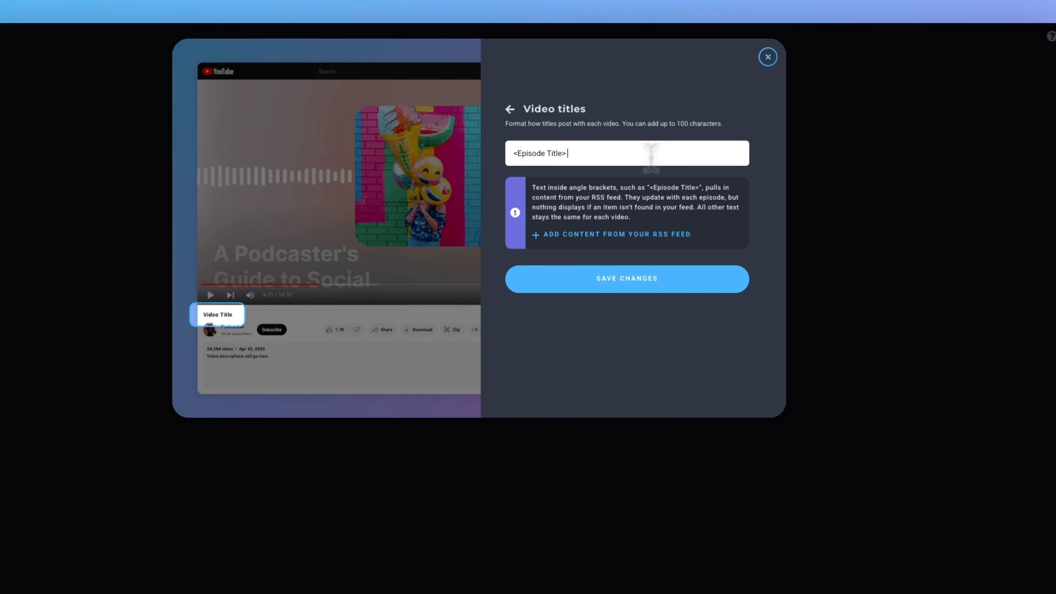
left_click(640, 235)
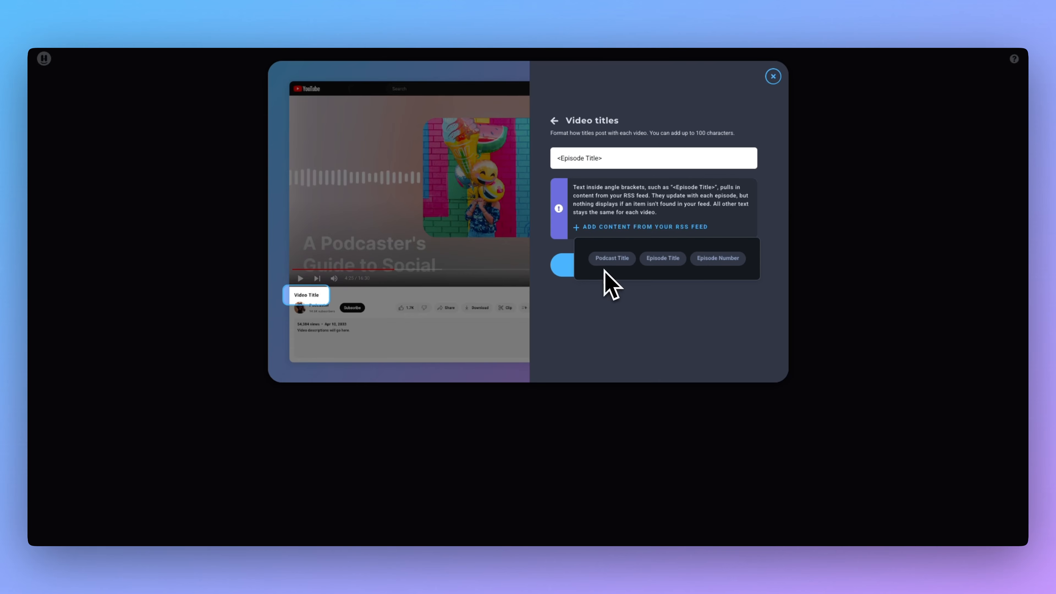
left_click(619, 204)
left_click(628, 158)
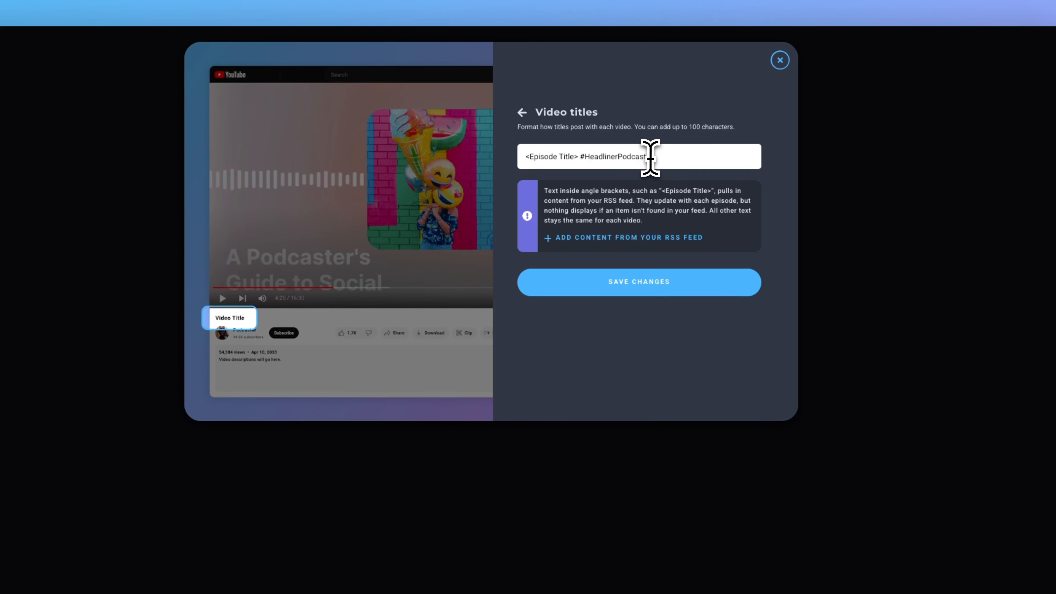
Copy the #HeadlinerPodcast hashtag, paste it back in place after <Episode Title>, and save the video title format.
left_click_drag(650, 156, 578, 156)
key("ctrl+c")
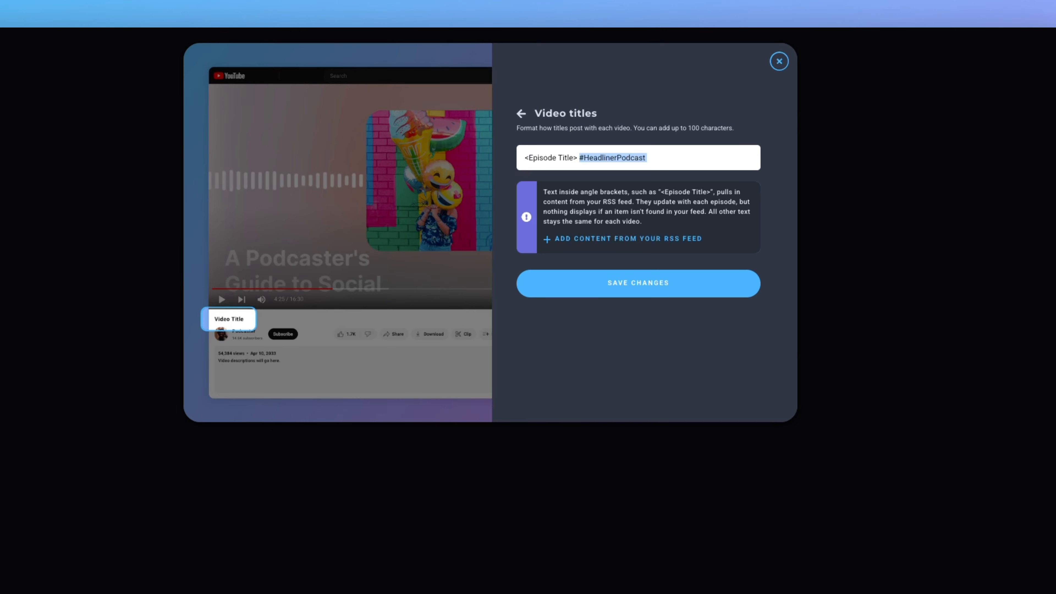
left_click(682, 161)
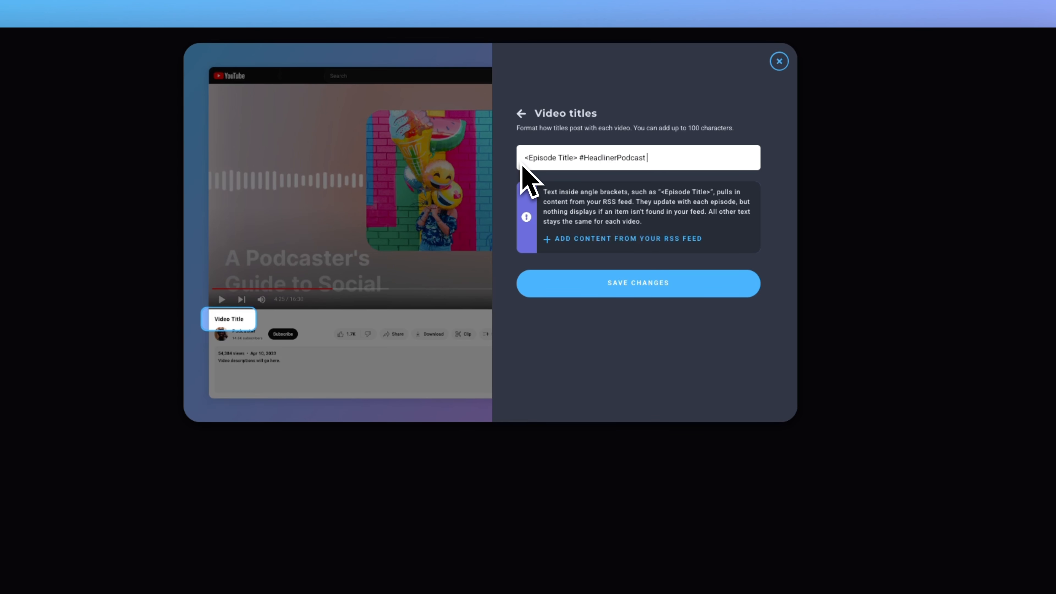
left_click_drag(523, 158, 573, 138)
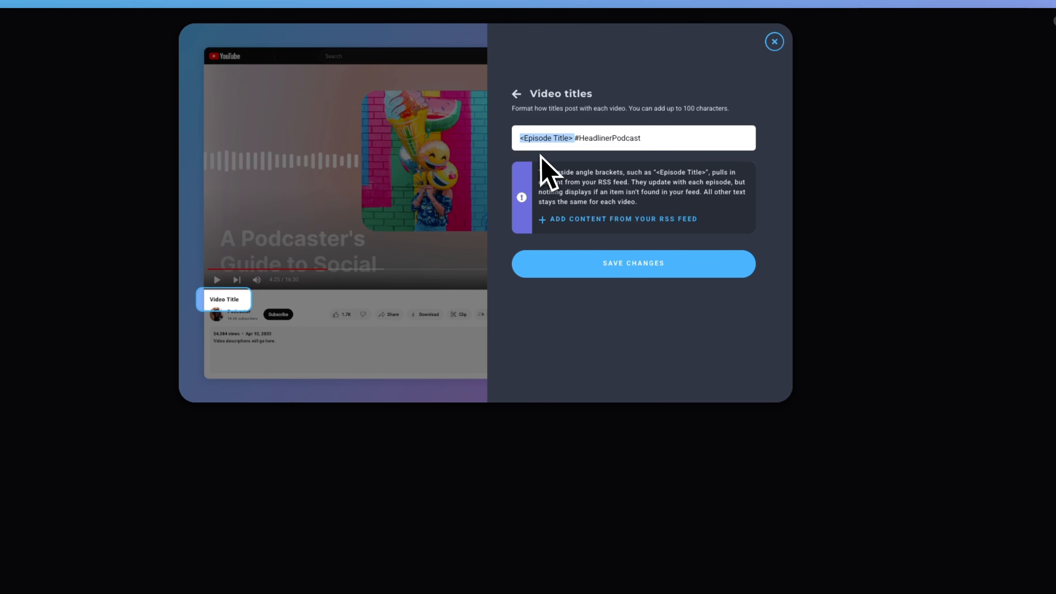
left_click(597, 160)
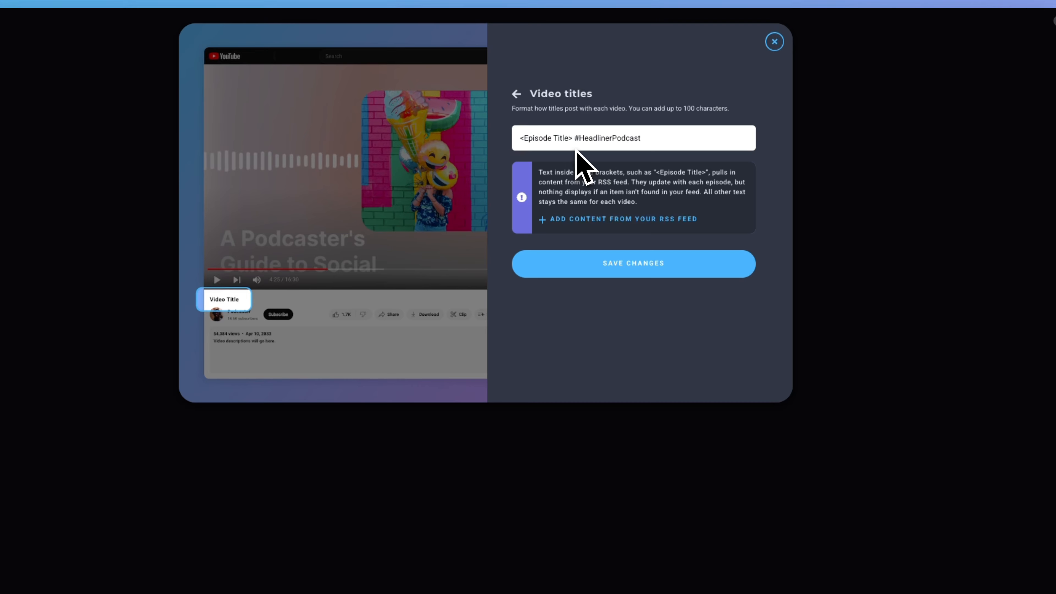
left_click_drag(575, 142, 723, 182)
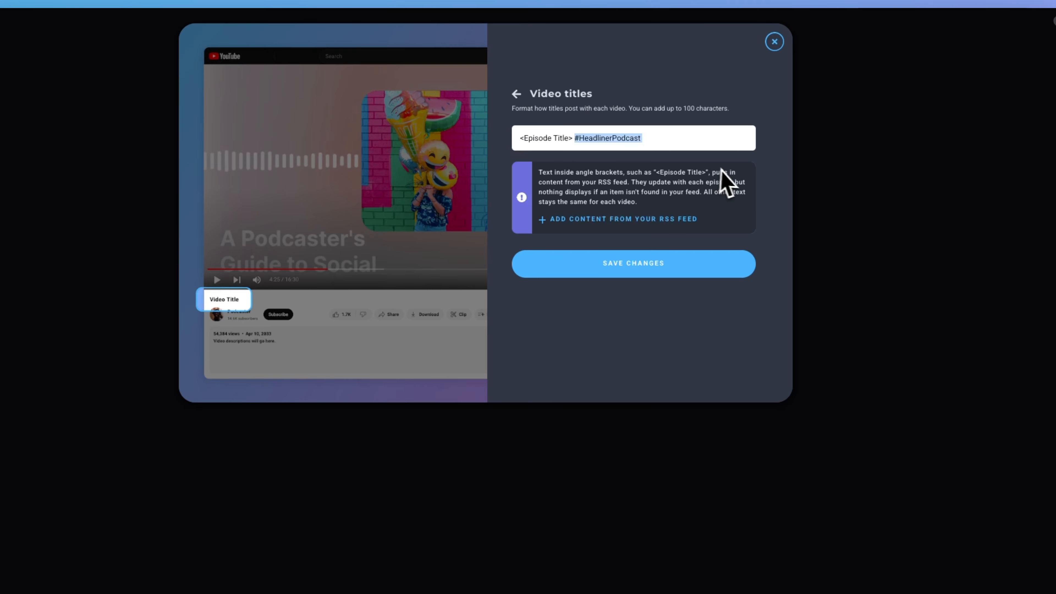
key("ctrl+v")
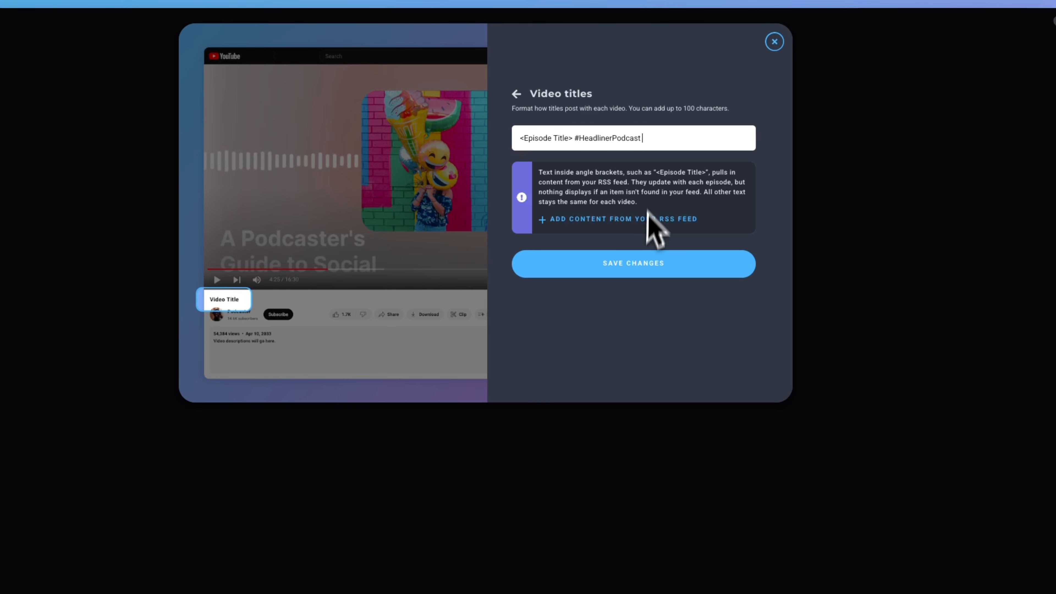
left_click(637, 262)
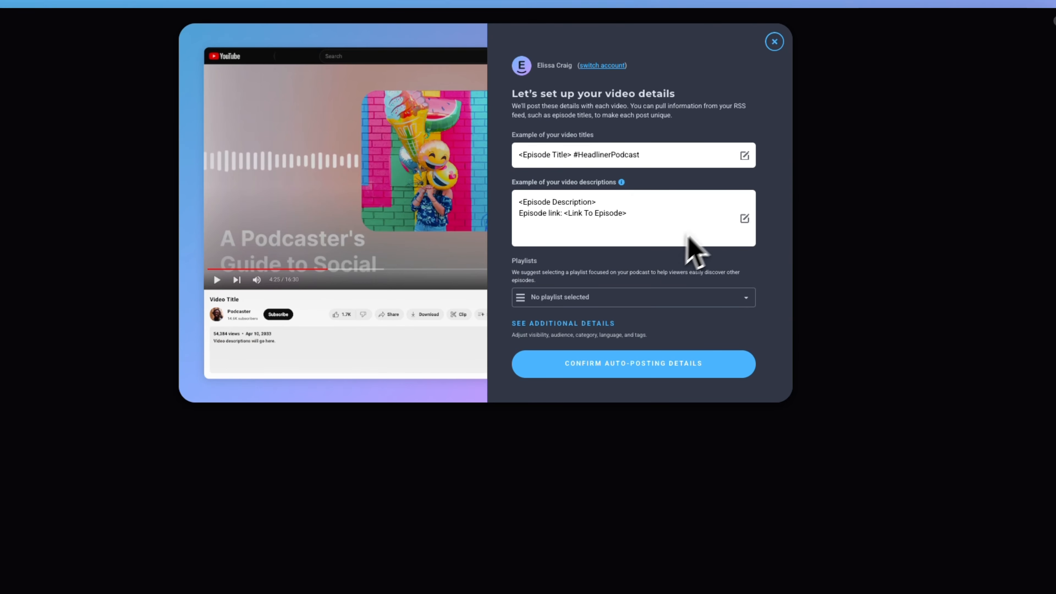
Add the Link To Episode and Headliner Shoutout content on a new line below the existing video description.
left_click(745, 220)
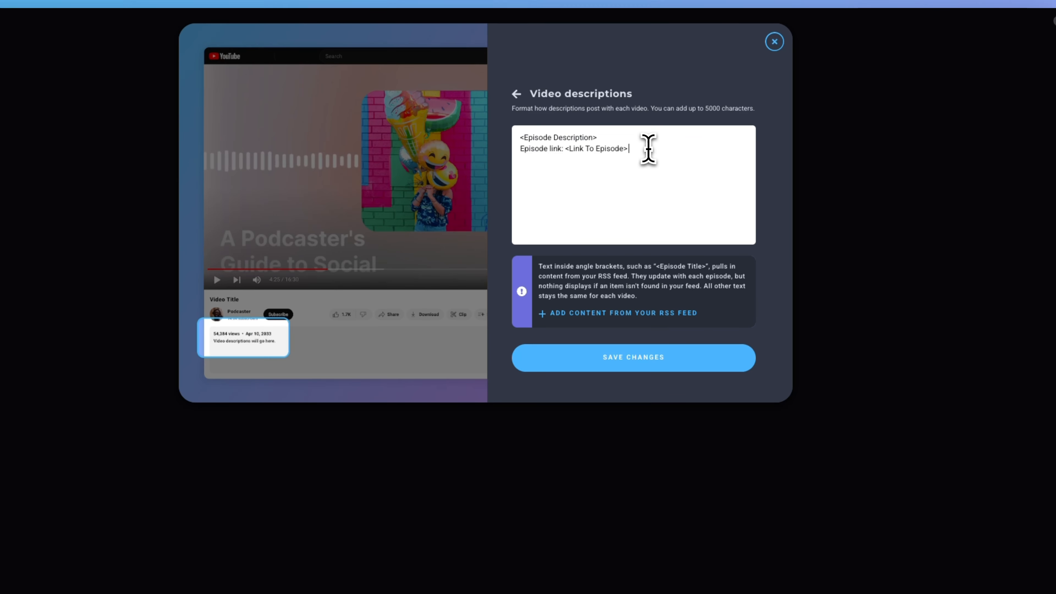
key("Return")
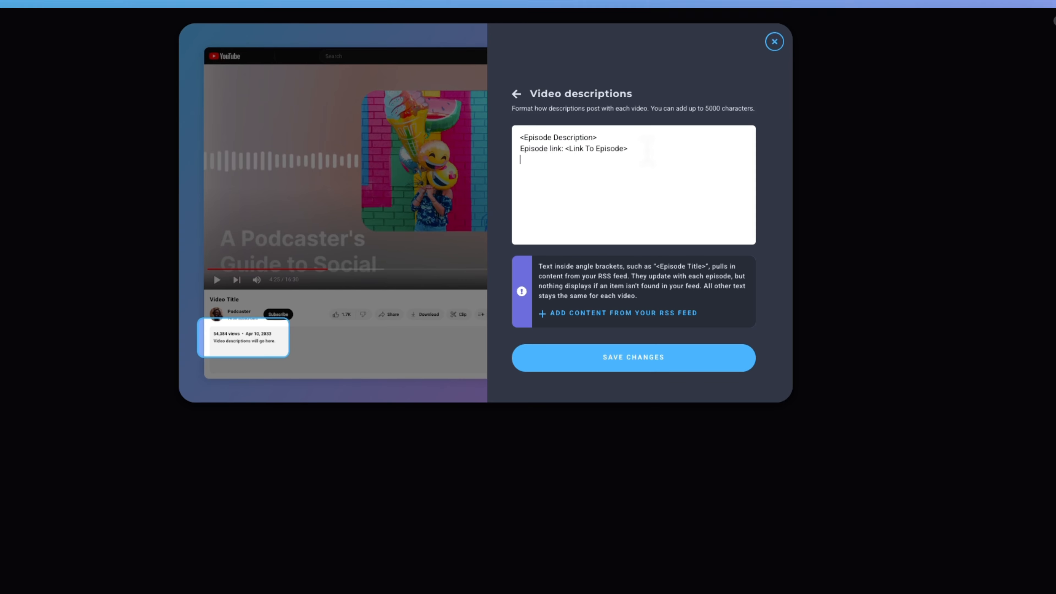
left_click(644, 317)
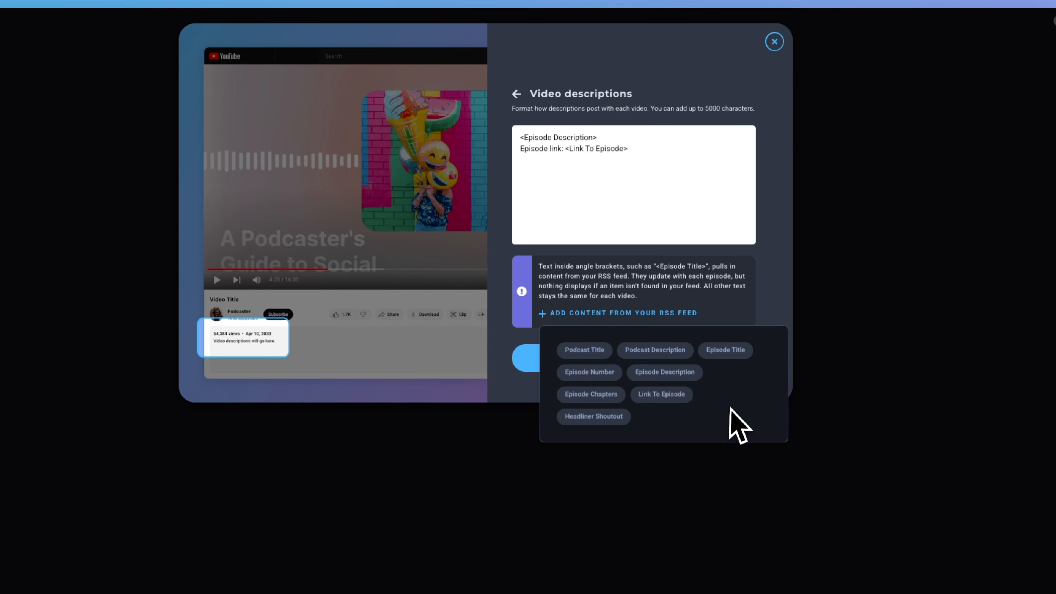
left_click(674, 400)
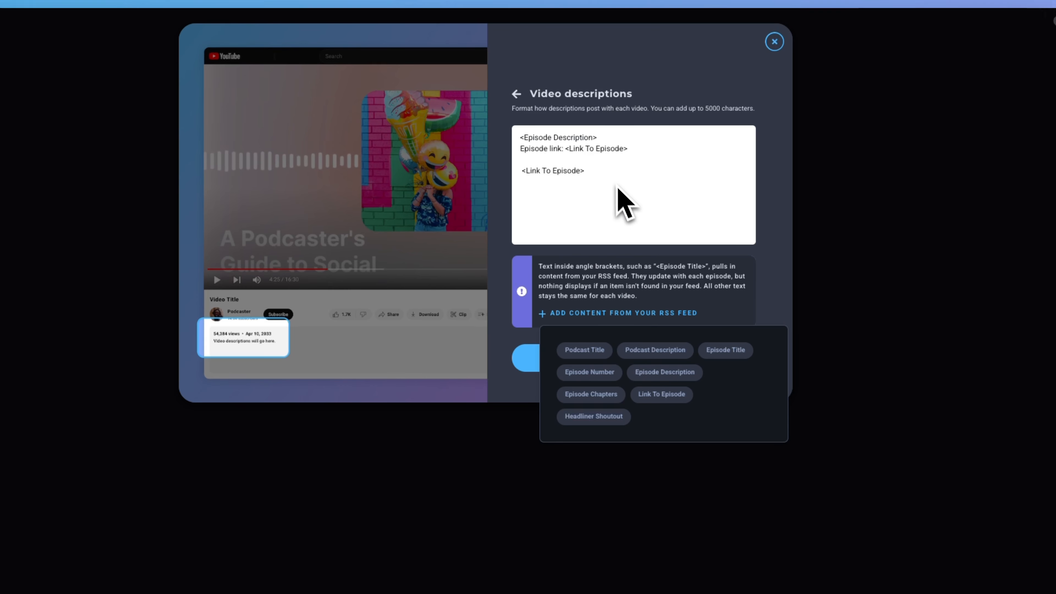
left_click(601, 417)
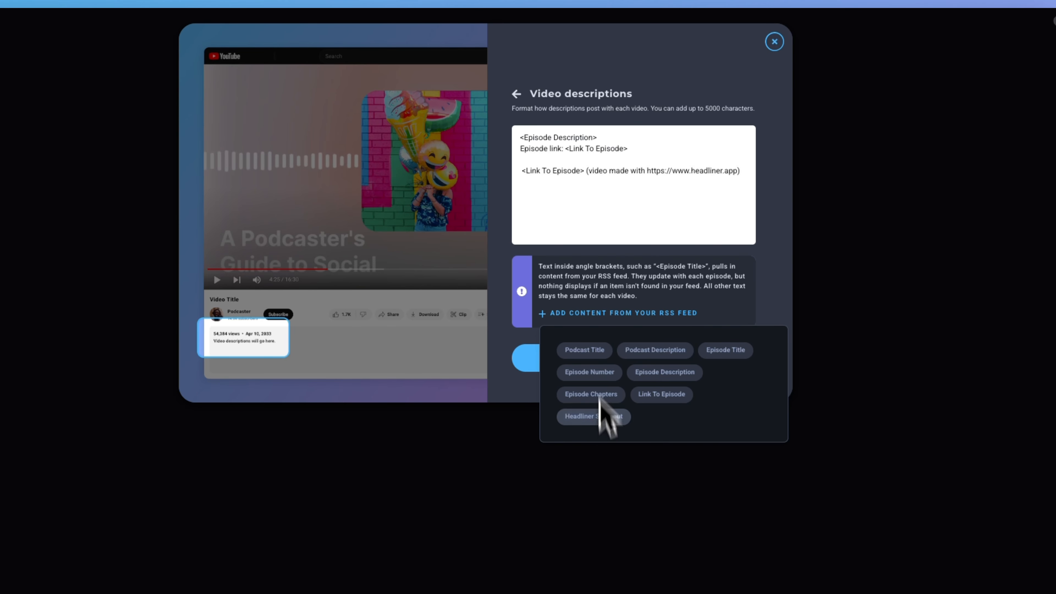
Move the Headliner shoutout to its own paragraph, put "Listen to my awesome podcast here:" before the added episode link, and save the description.
left_click(587, 175)
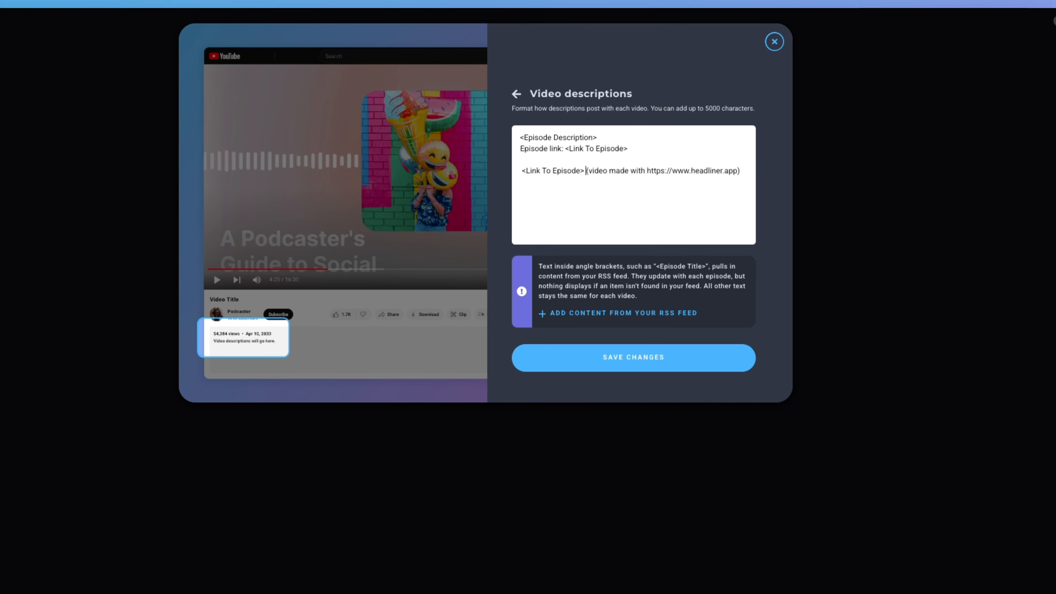
key("Return")
key("Return")
left_click(520, 159)
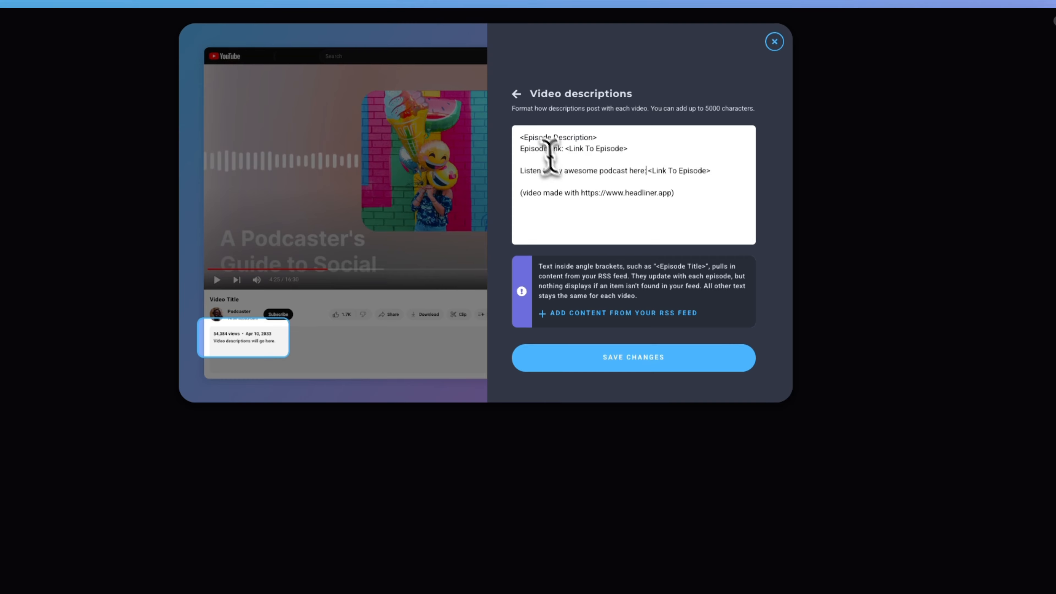
left_click_drag(520, 138, 638, 162)
left_click_drag(529, 175, 646, 183)
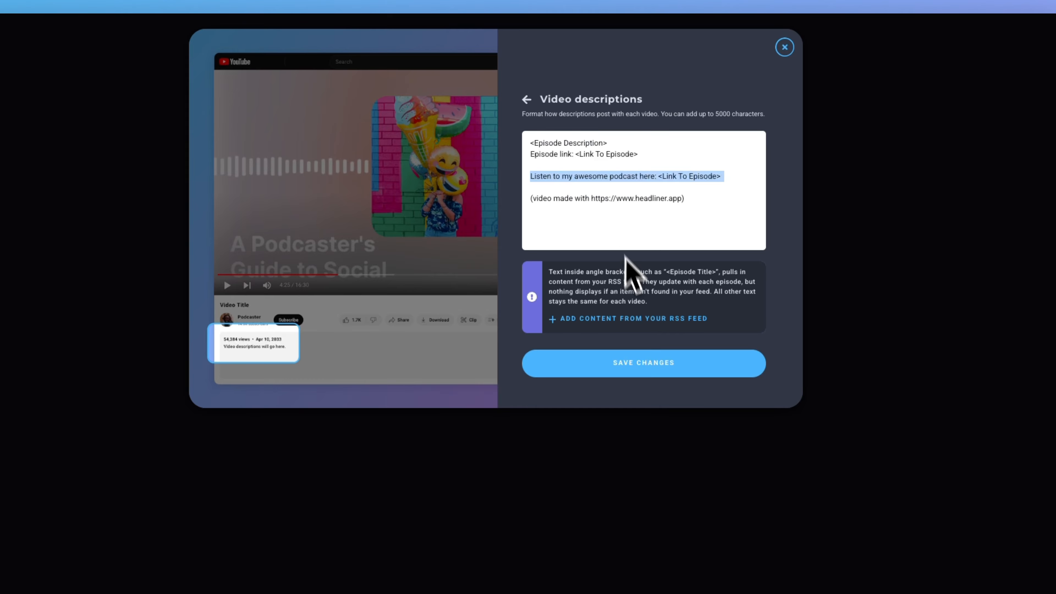
left_click(659, 375)
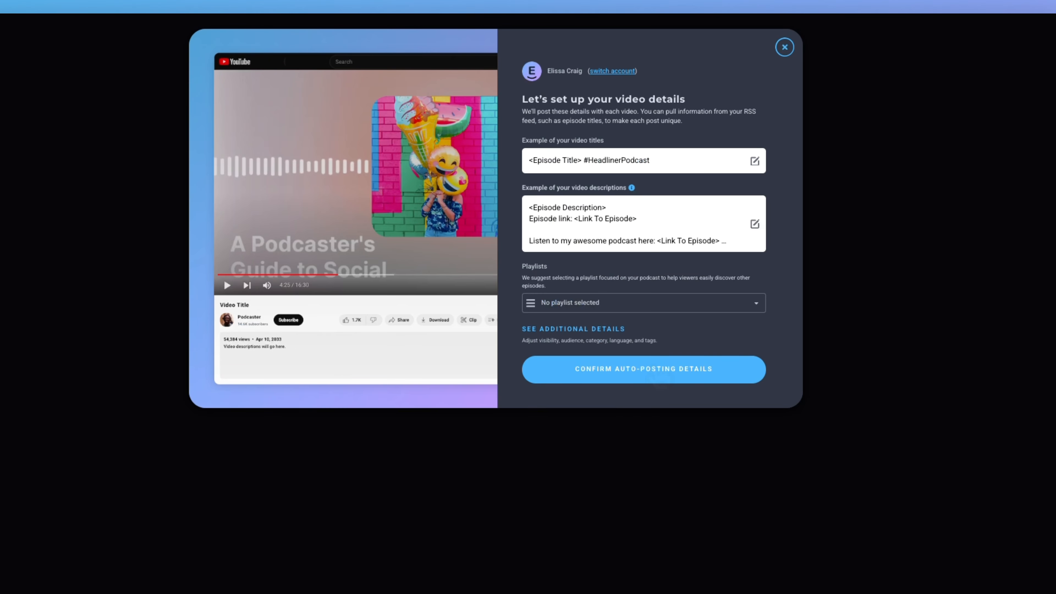
Assign the videos to the playlist The Headliner Podcast: Discovery and Marketing.
left_click(677, 307)
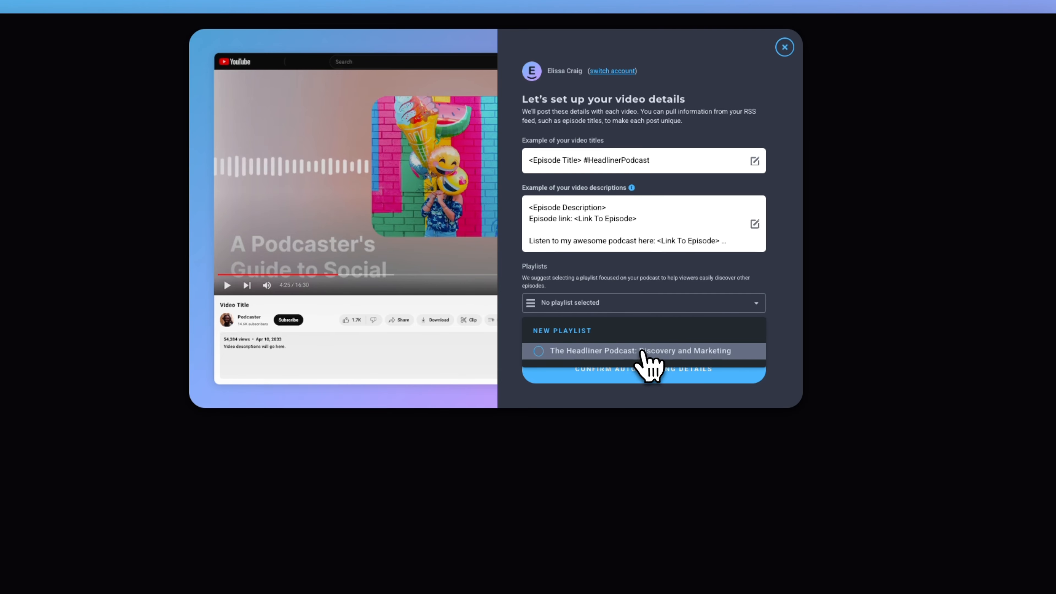
left_click(544, 352)
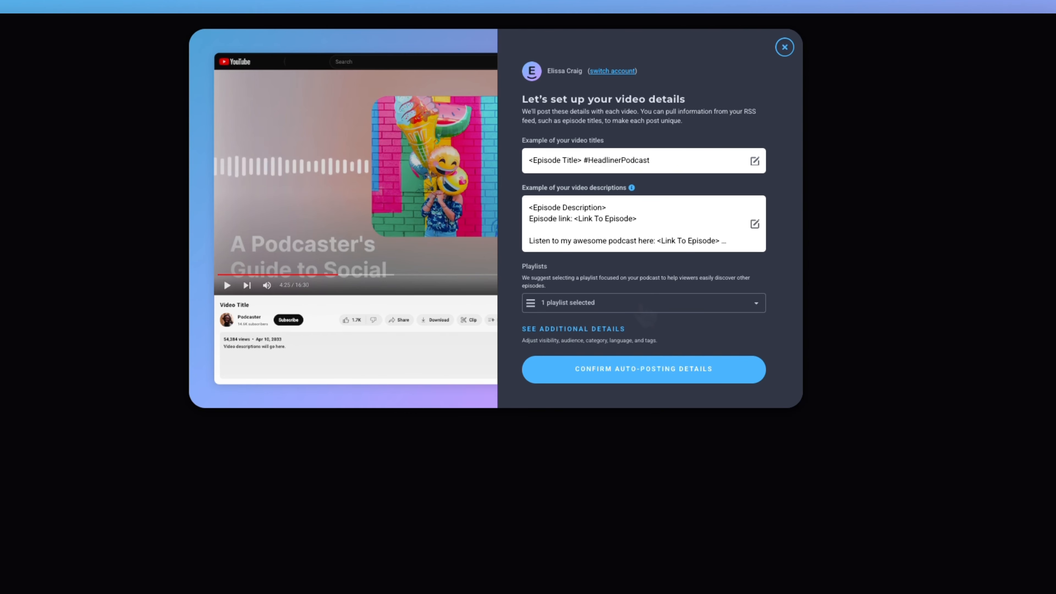
left_click(640, 303)
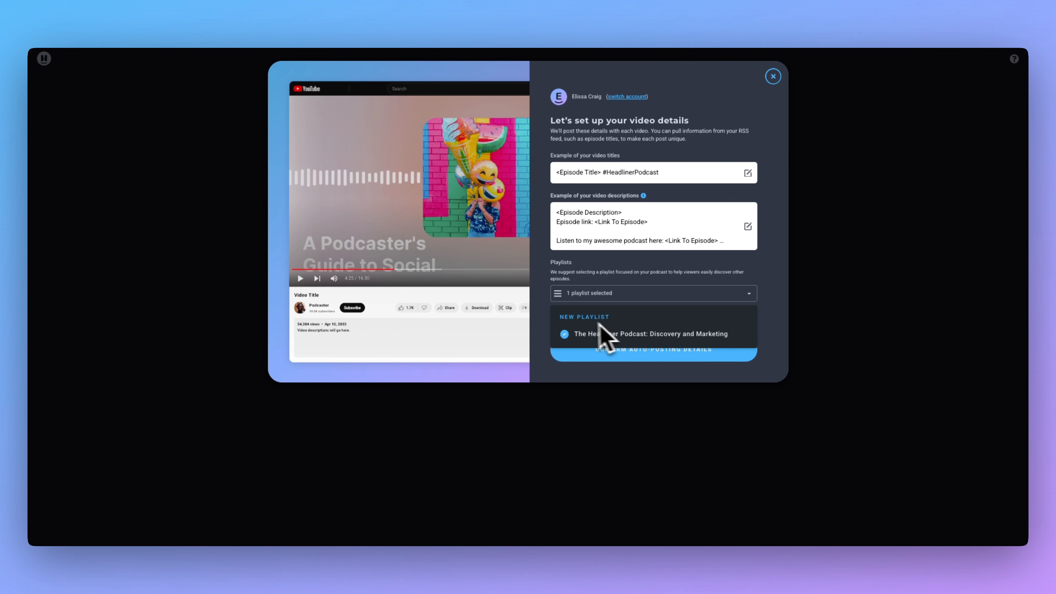
left_click(536, 299)
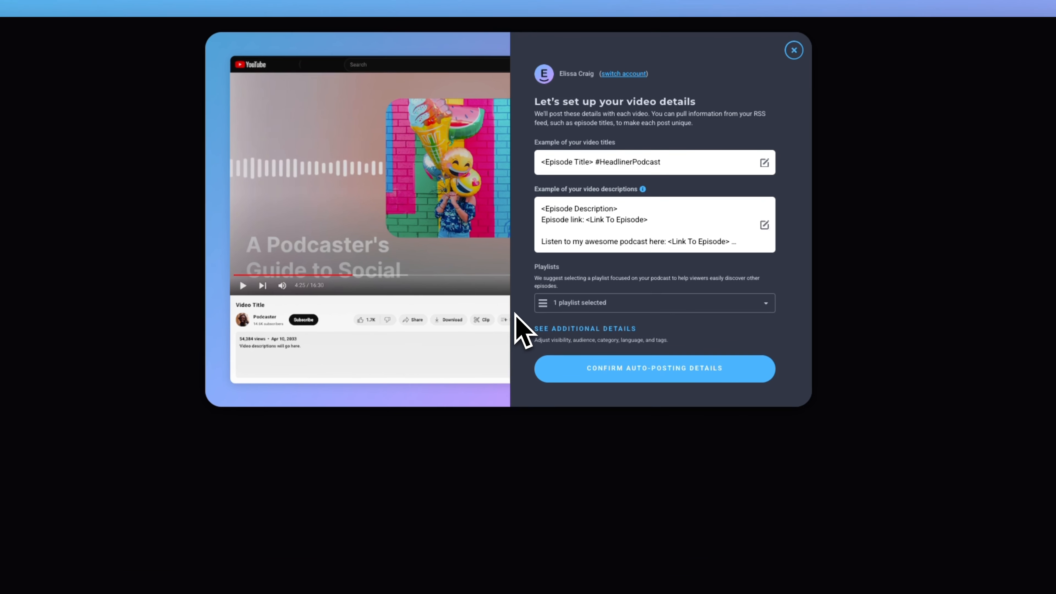
In the additional video details, set the visibility to Private and the category to Entertainment.
left_click(585, 330)
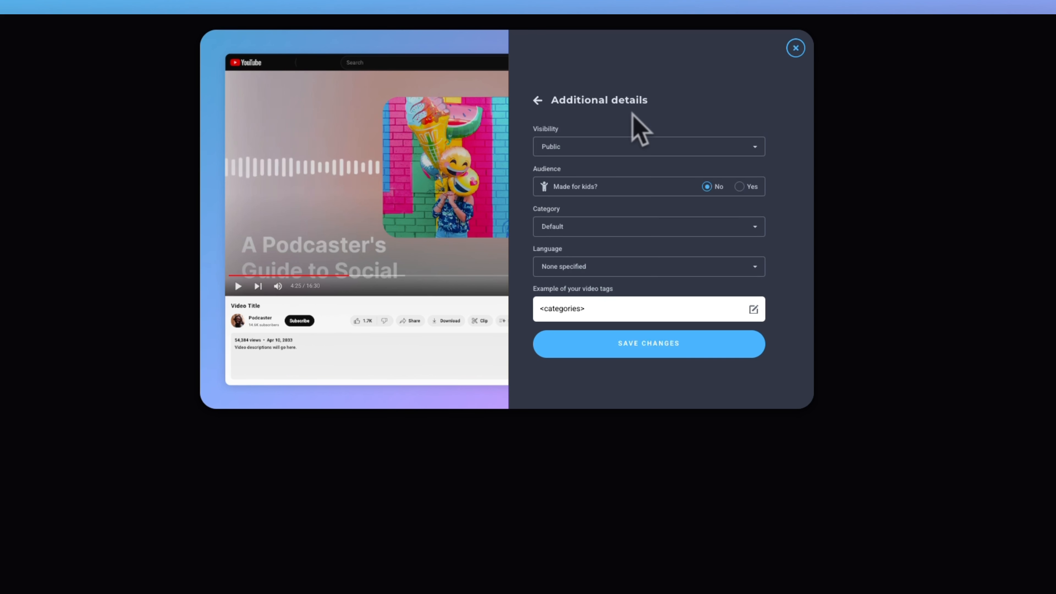
left_click(639, 155)
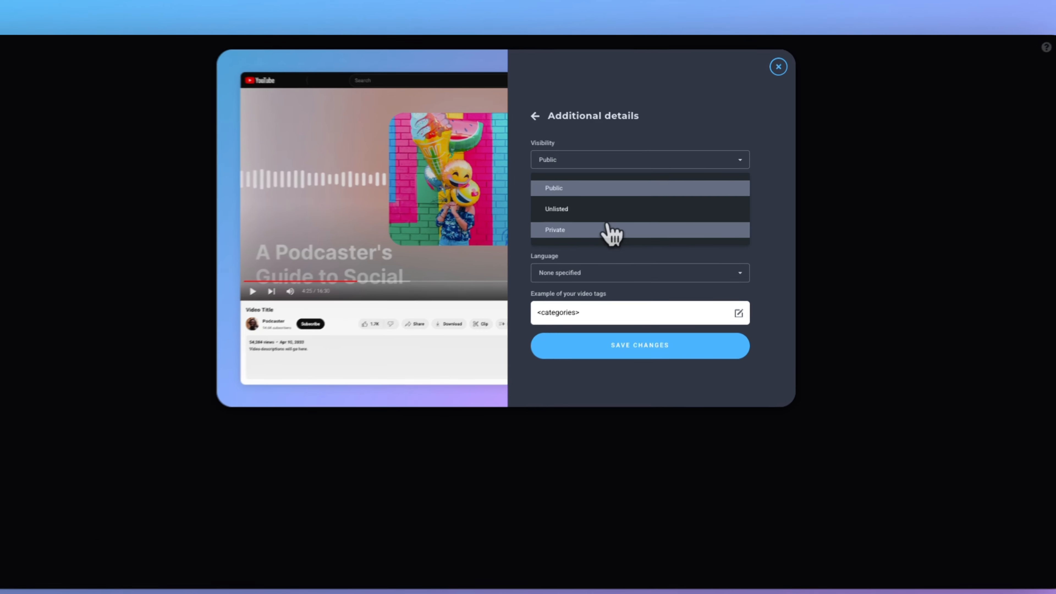
left_click(624, 224)
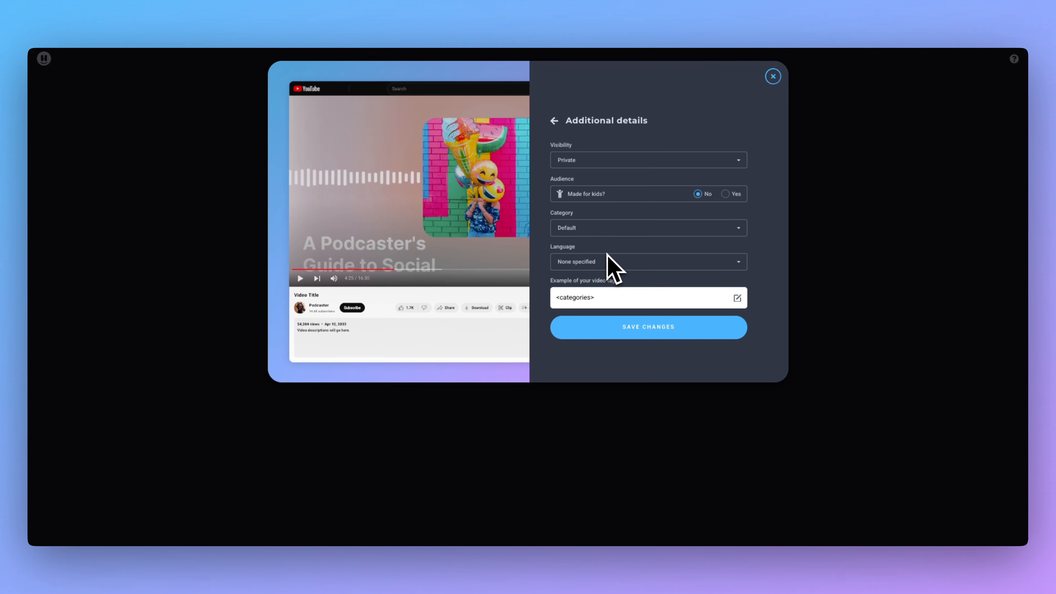
left_click(630, 229)
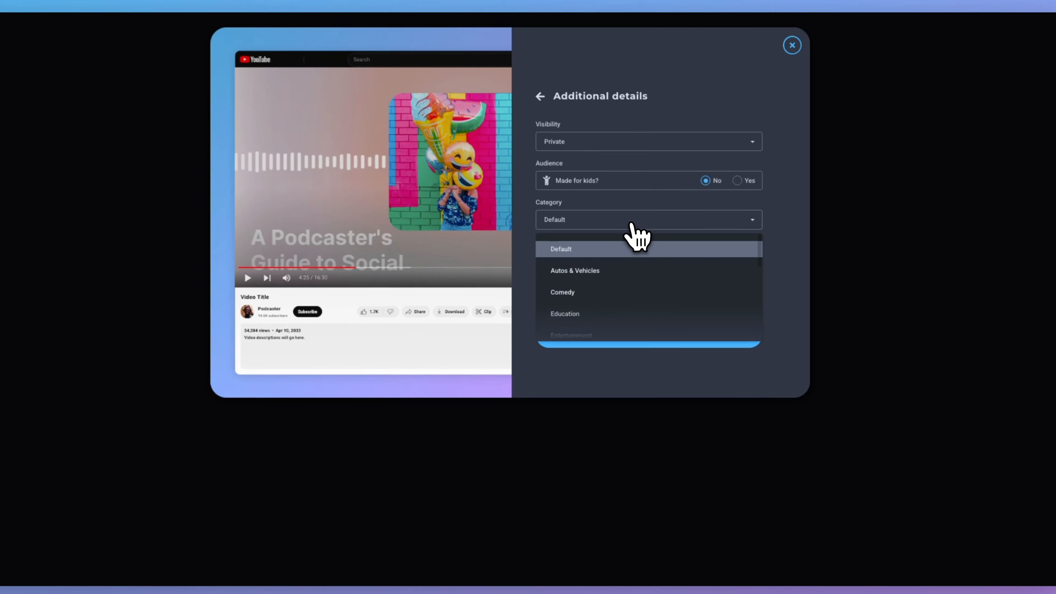
scroll(630, 303, "down", 1)
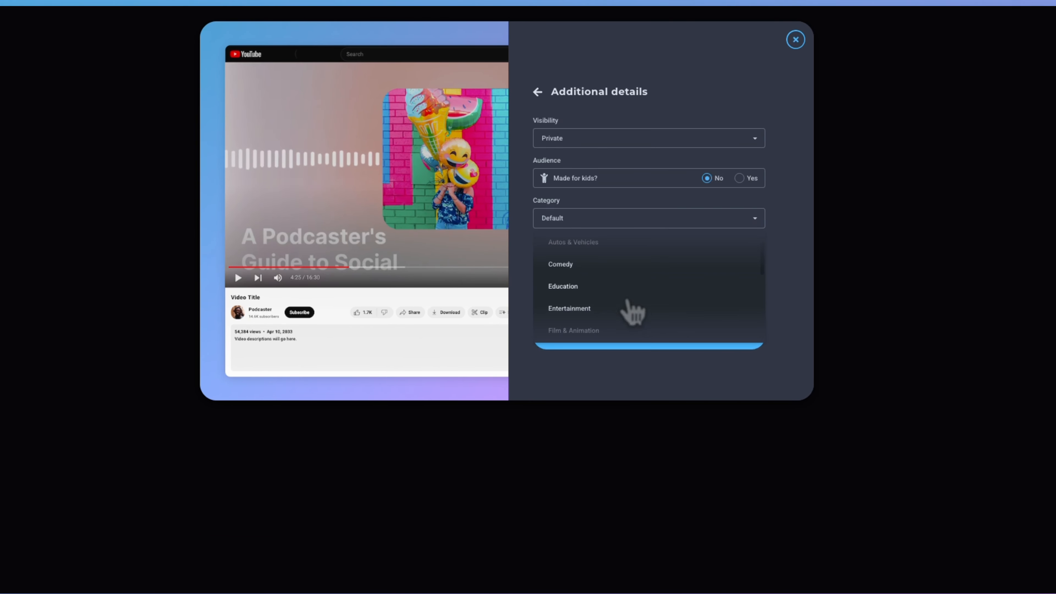
left_click(614, 310)
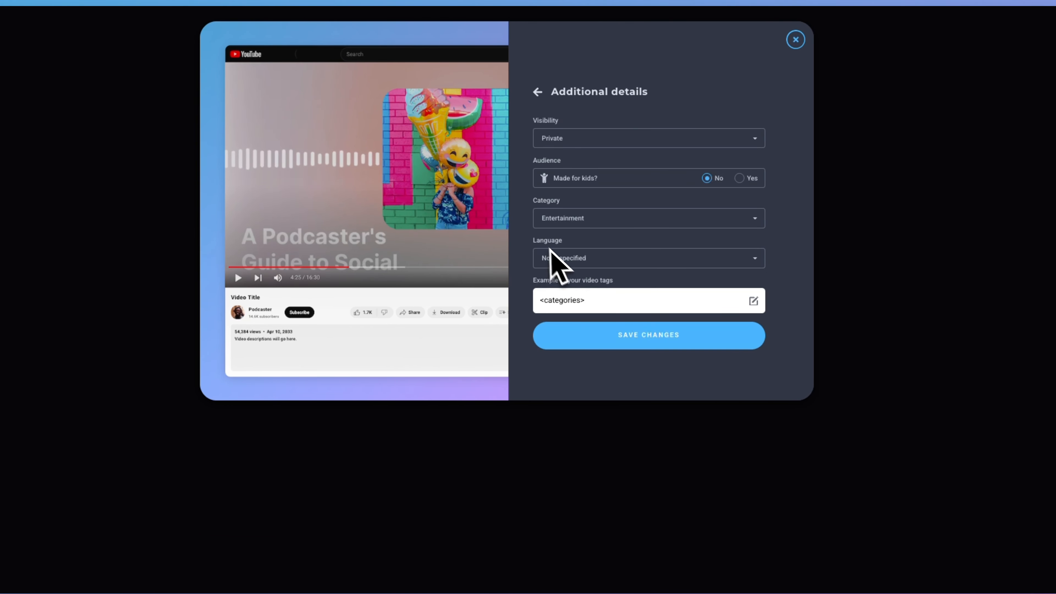
Set the video language to English (United States), then save and confirm the auto-posting details.
left_click(571, 263)
scroll(594, 338, "down", 20)
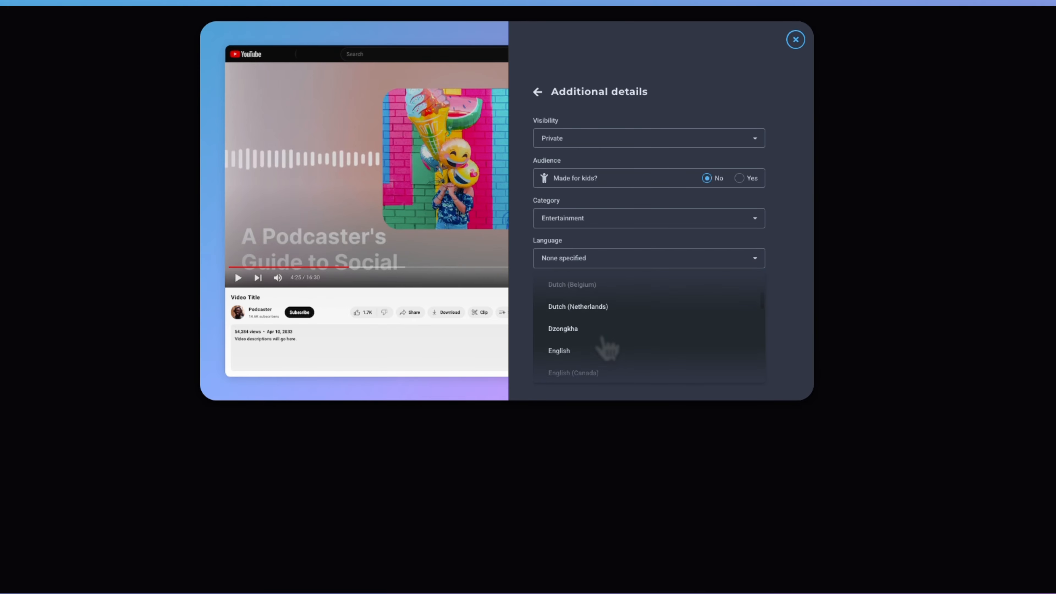
scroll(599, 336, "up", 1)
left_click(599, 329)
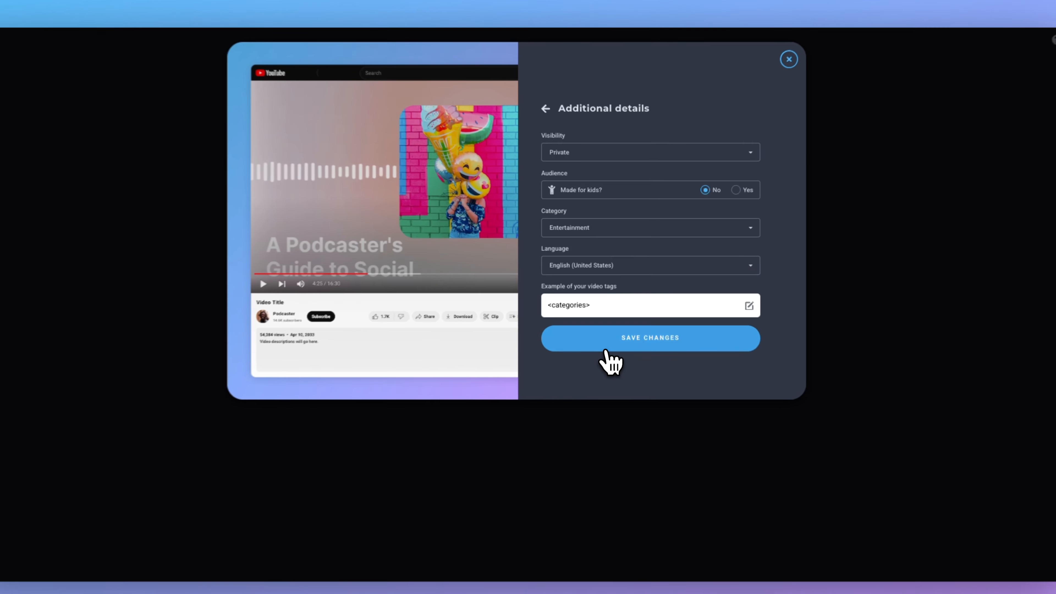
left_click(606, 352)
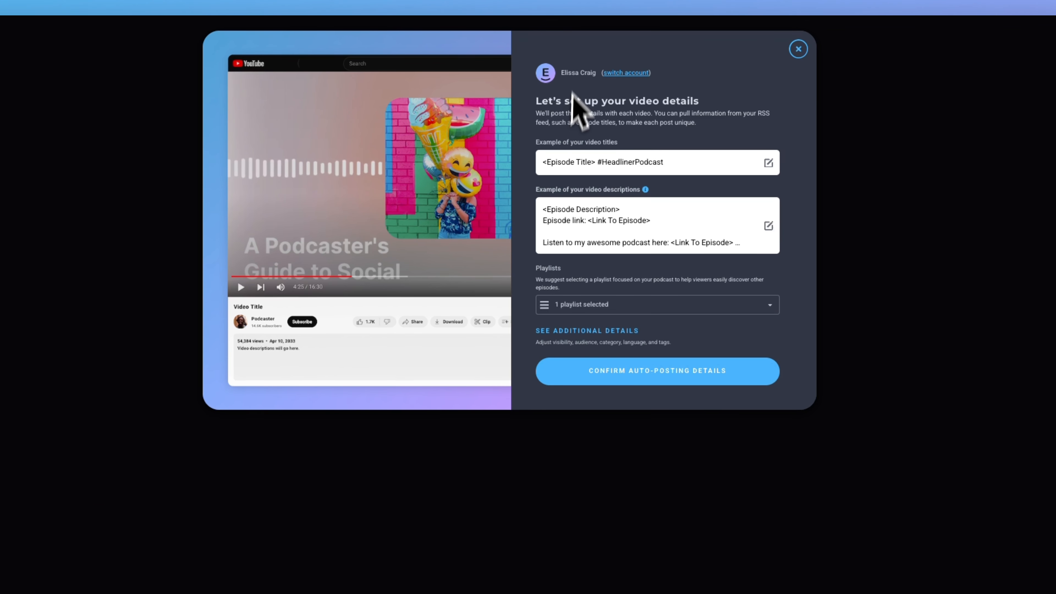
left_click(643, 370)
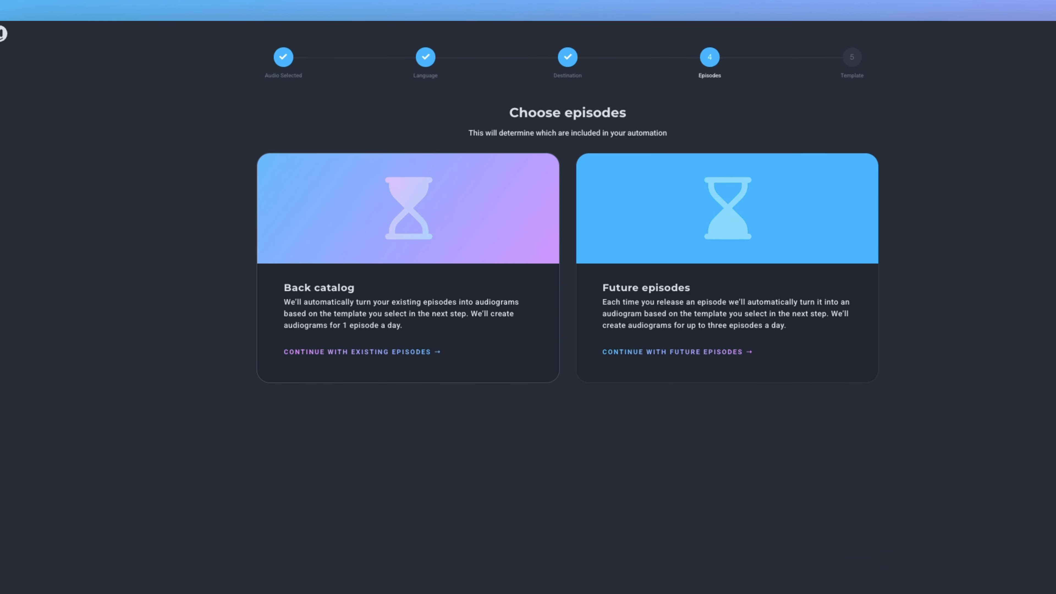
Choose the back catalog for the automation and include only the Season 2 episodes.
left_click(342, 259)
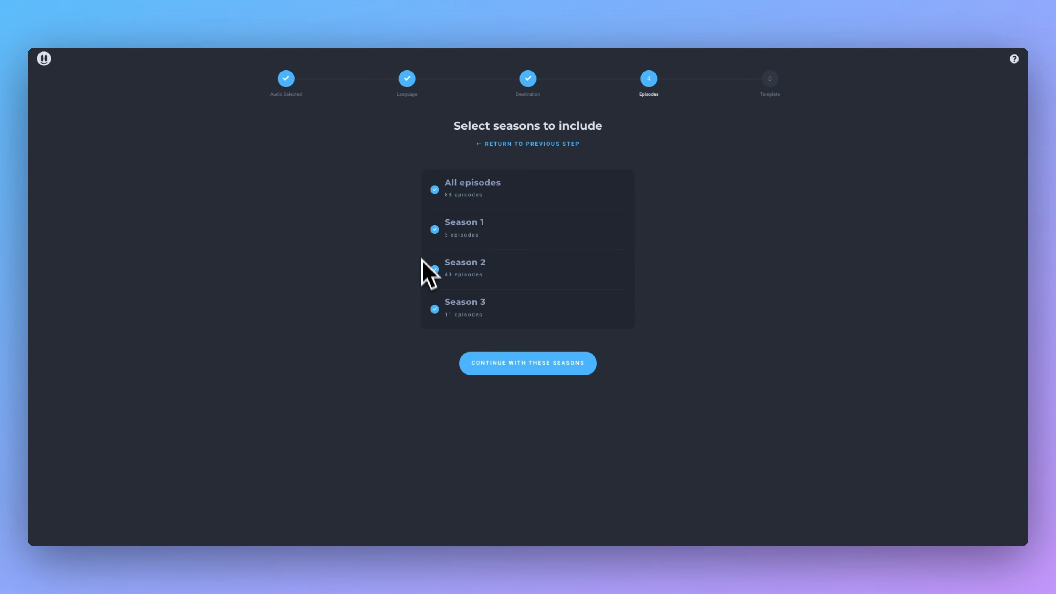
left_click(448, 194)
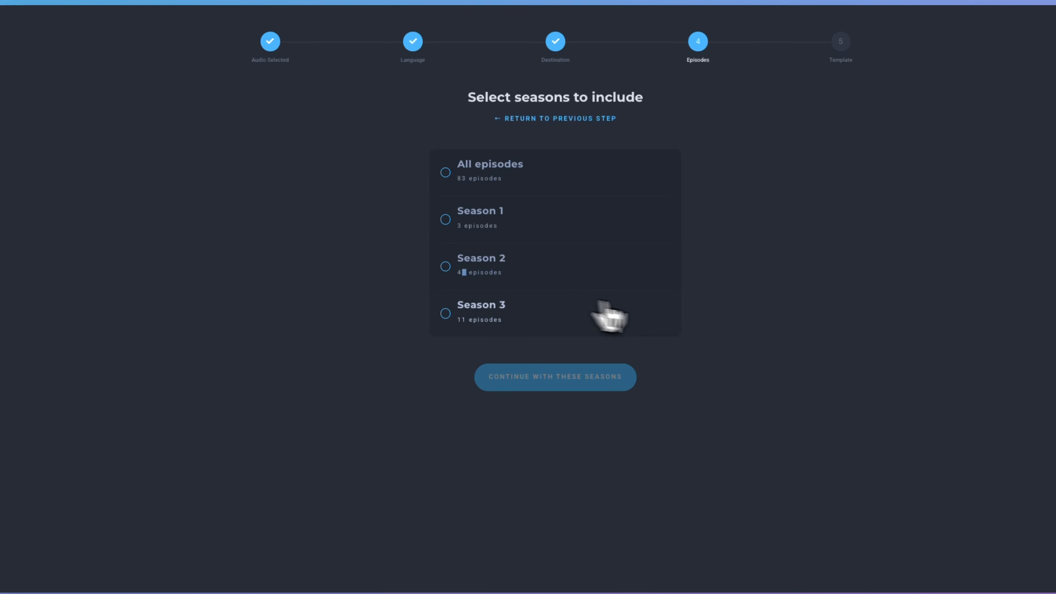
left_click(445, 267)
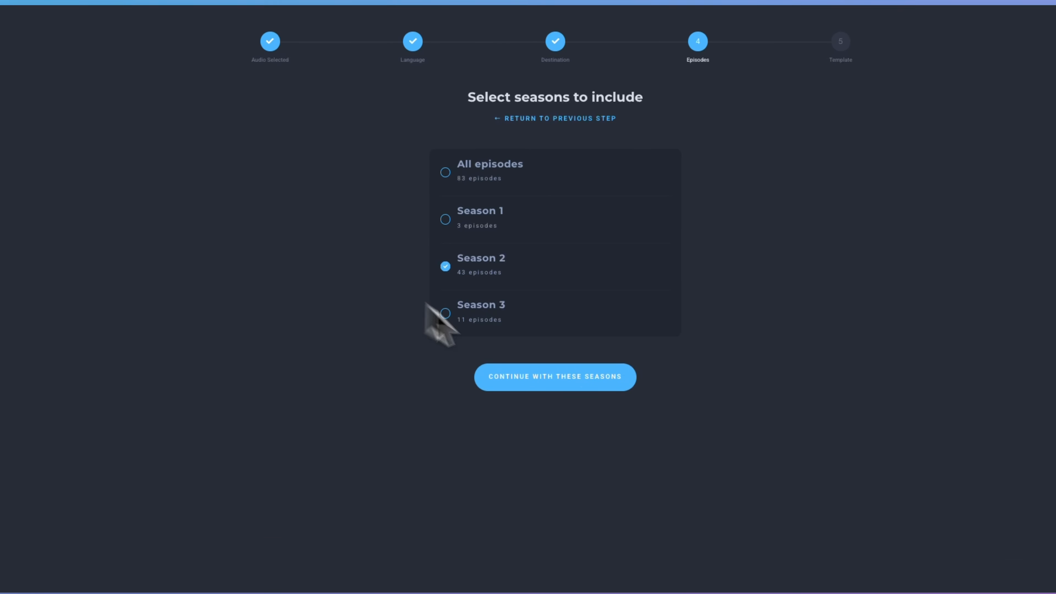
left_click(589, 383)
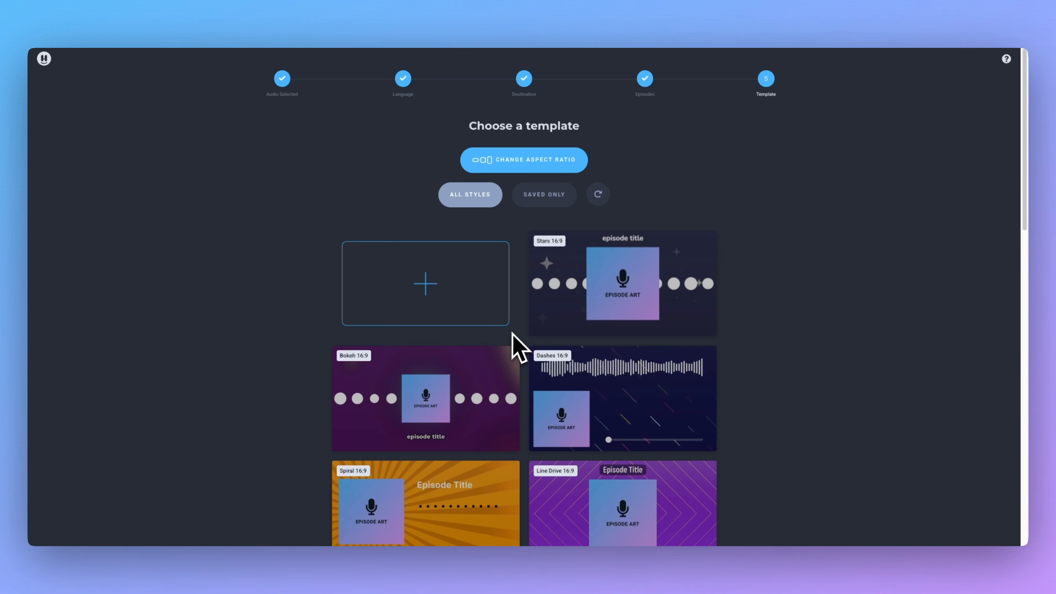
Browse the available video templates and choose Dashes 16:9.
scroll(516, 329, "down", 3)
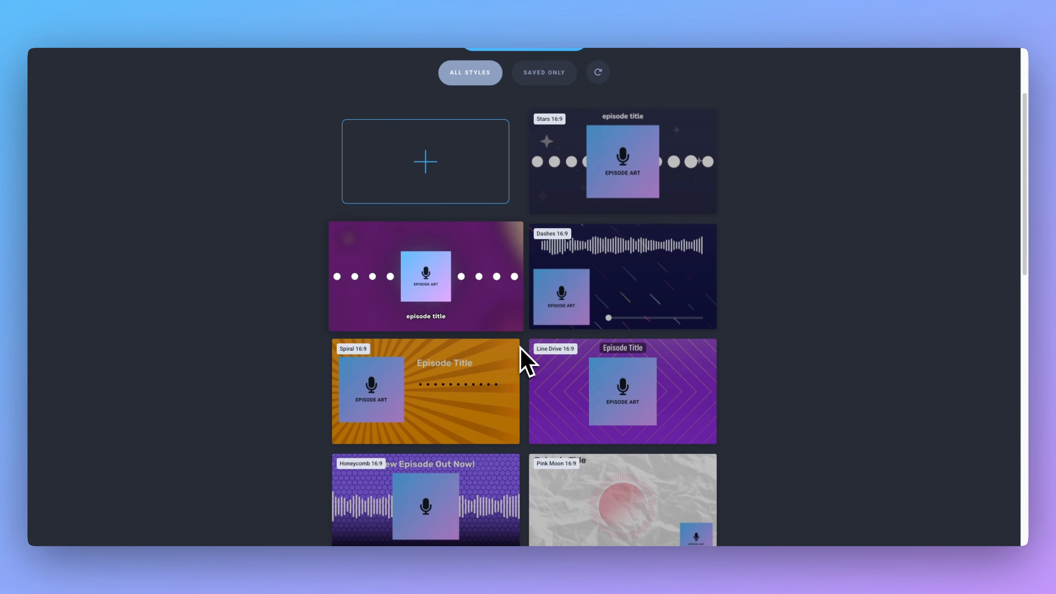
scroll(520, 354, "down", 4)
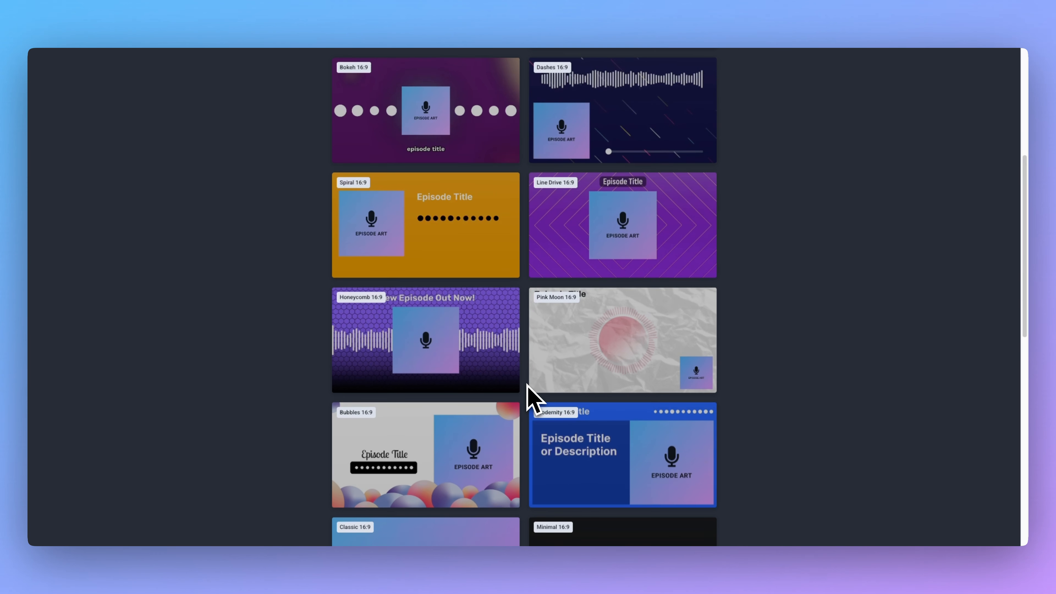
scroll(527, 393, "down", 1)
scroll(524, 297, "down", 4)
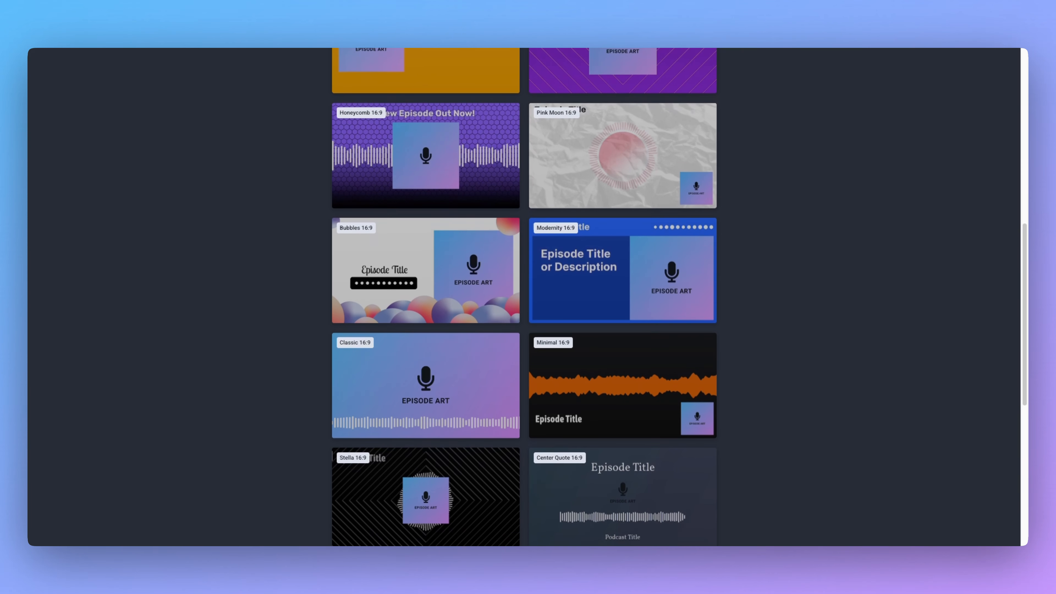
scroll(533, 399, "down", 5)
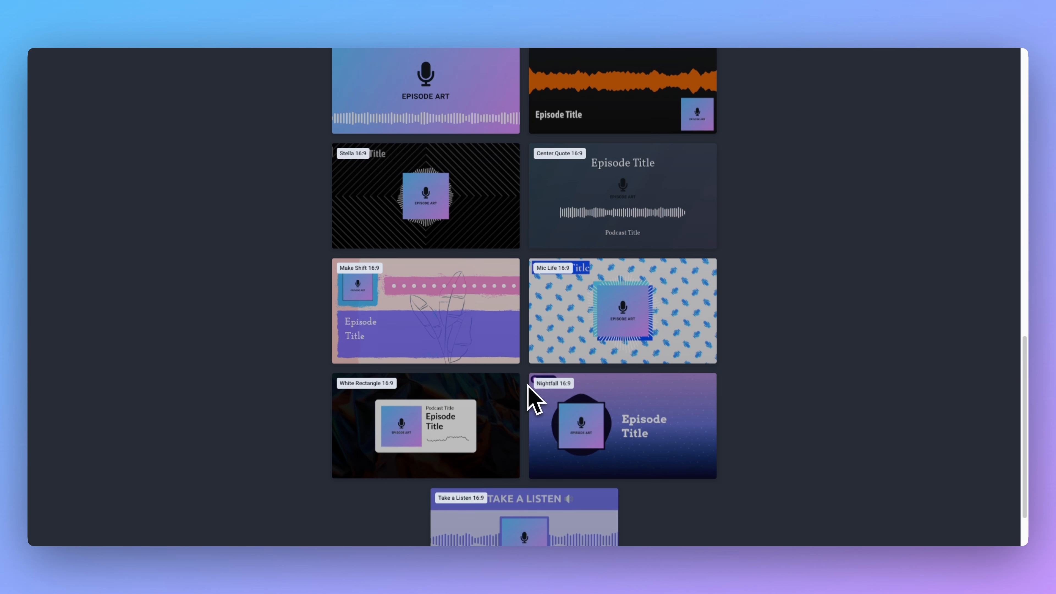
scroll(587, 443, "up", 15)
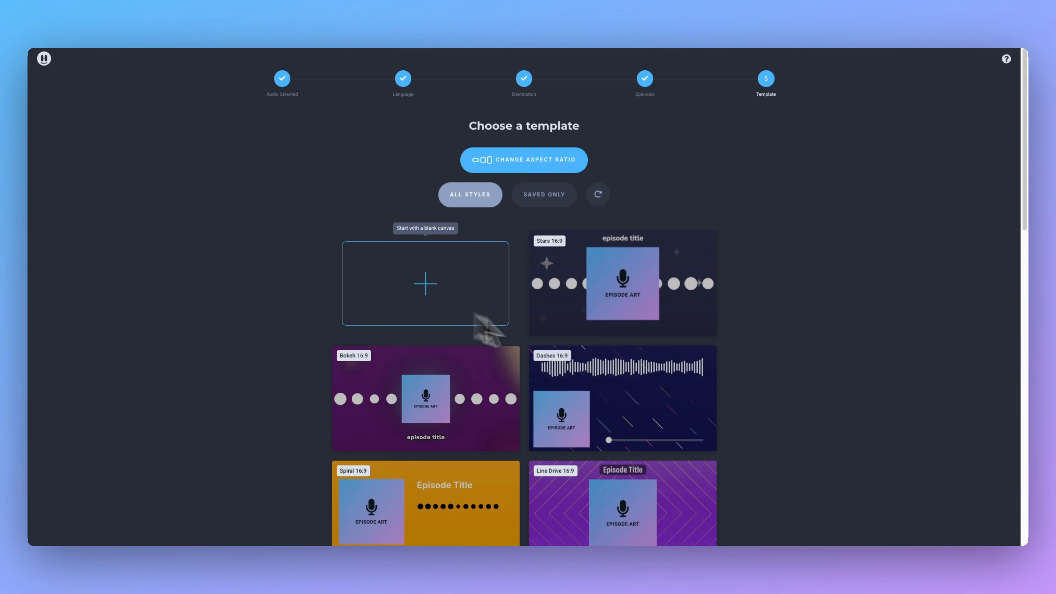
scroll(767, 408, "down", 1)
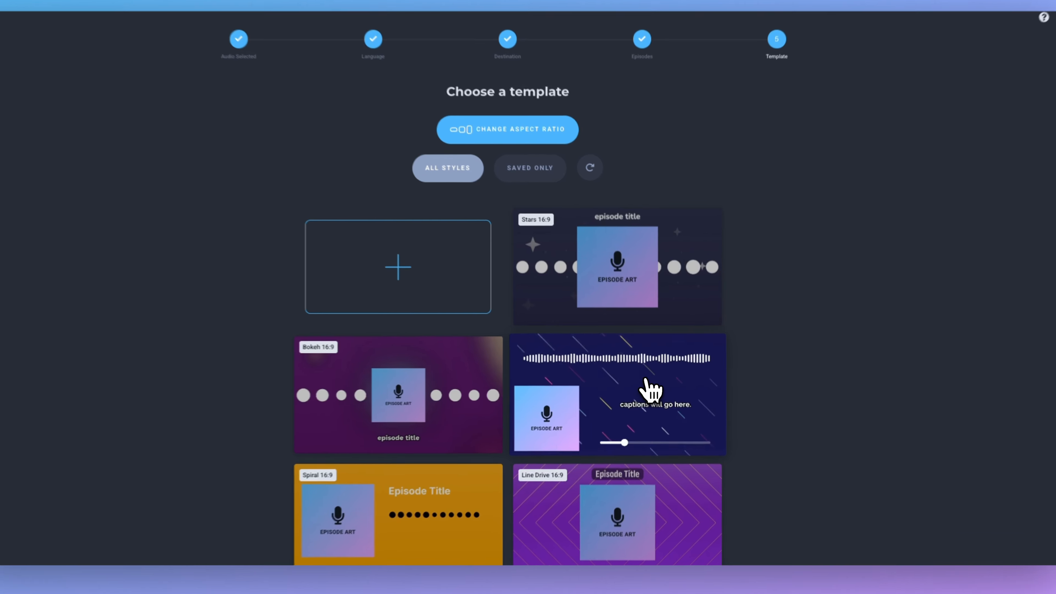
left_click(649, 384)
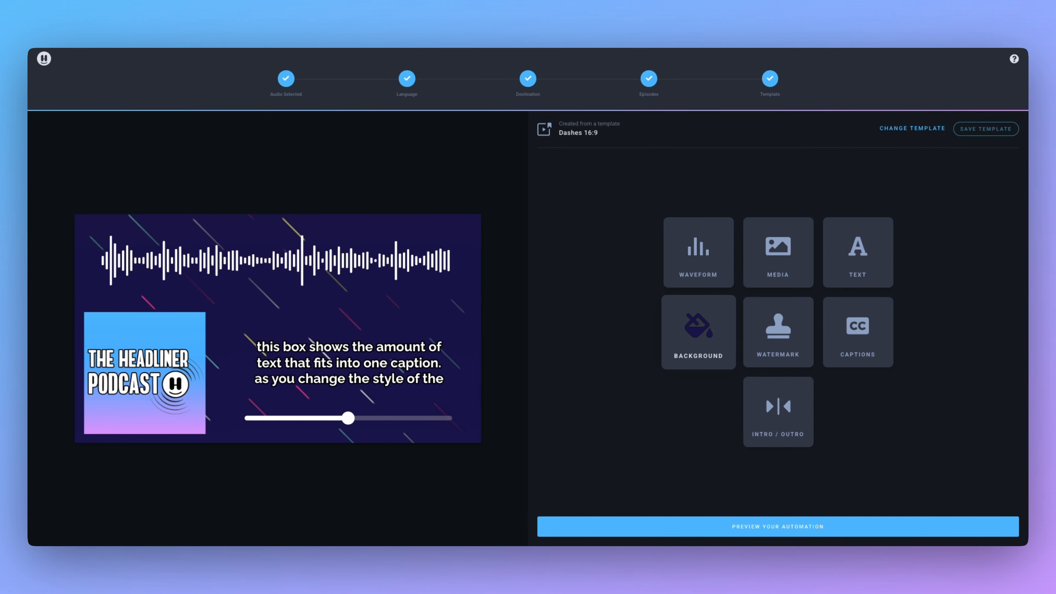
Change the template's background to the light blue swatch 49B5FE.
left_click(686, 358)
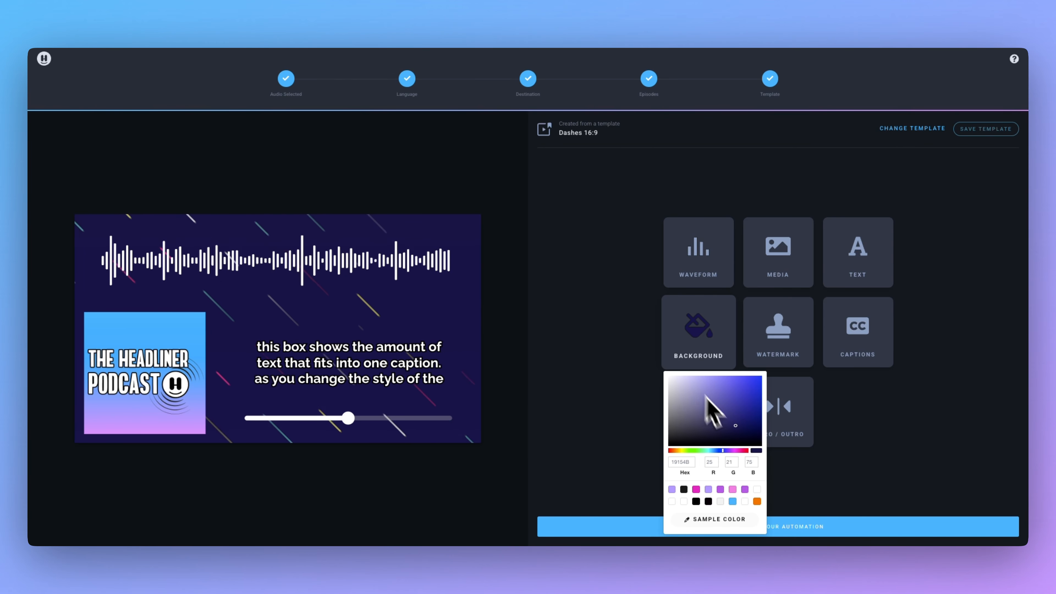
left_click(733, 502)
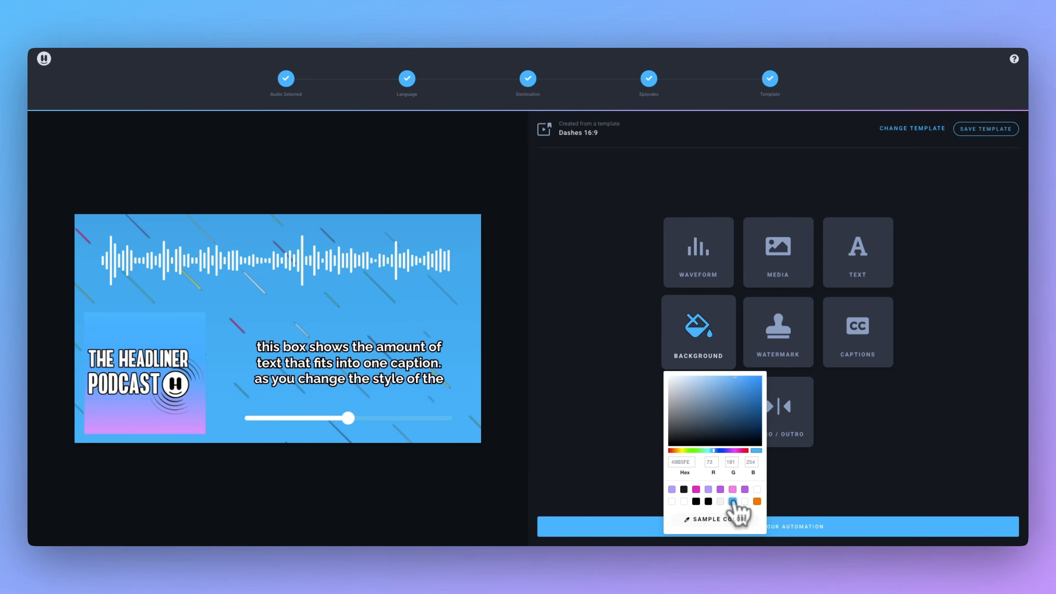
key("Escape")
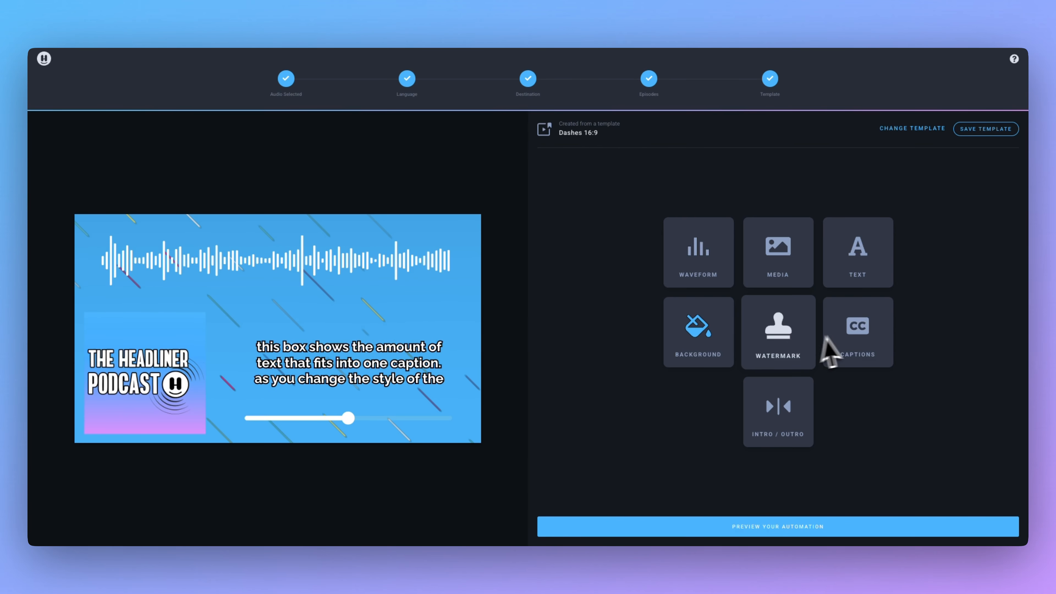
Set the caption font to Montserrat and save the caption style.
left_click(849, 345)
left_click(810, 412)
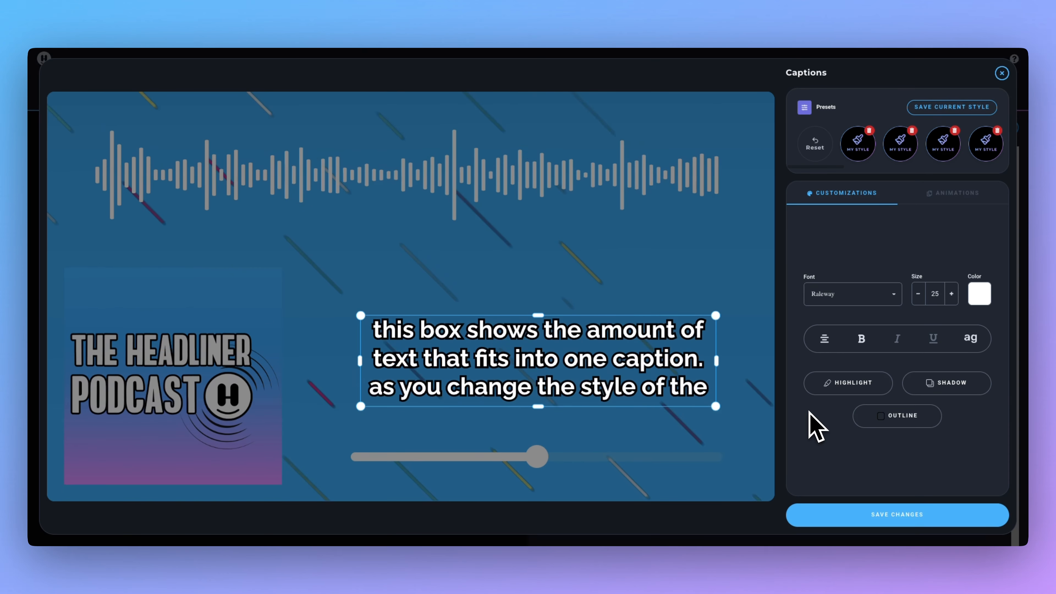
left_click(870, 300)
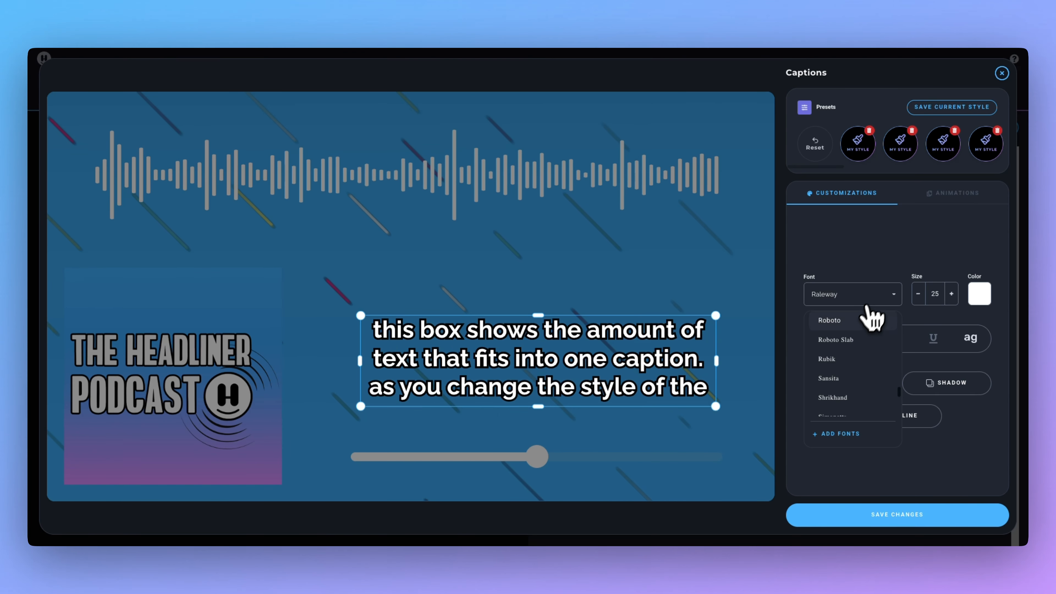
scroll(853, 353, "up", 5)
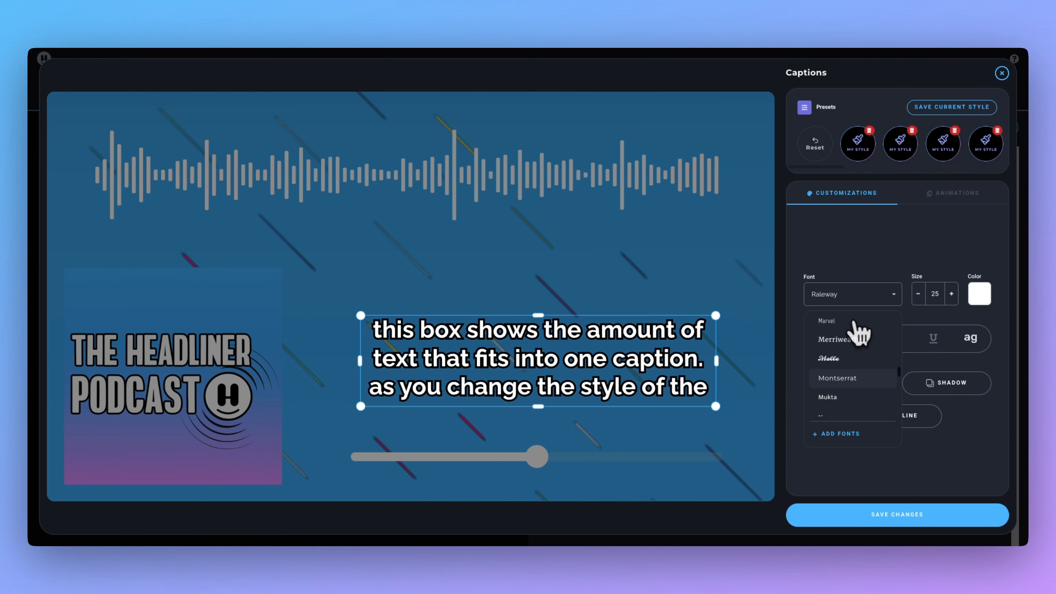
left_click(861, 379)
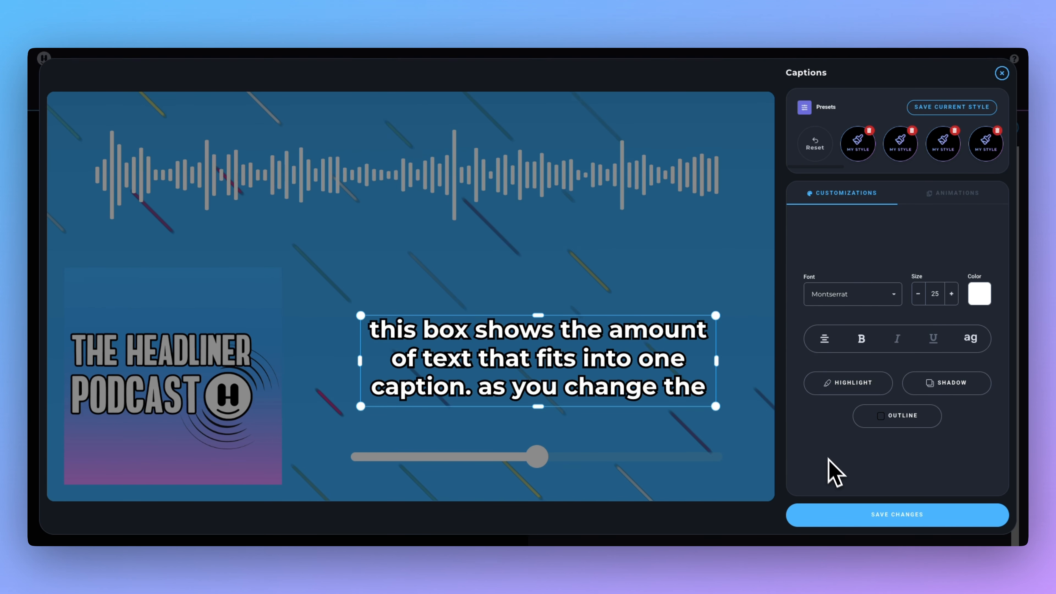
left_click(902, 516)
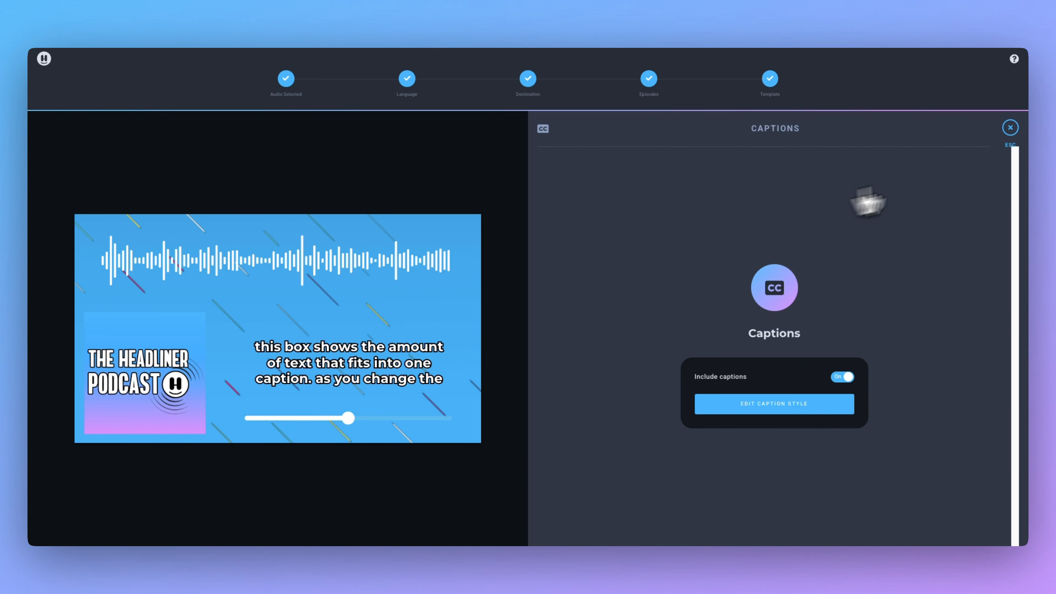
left_click(1011, 128)
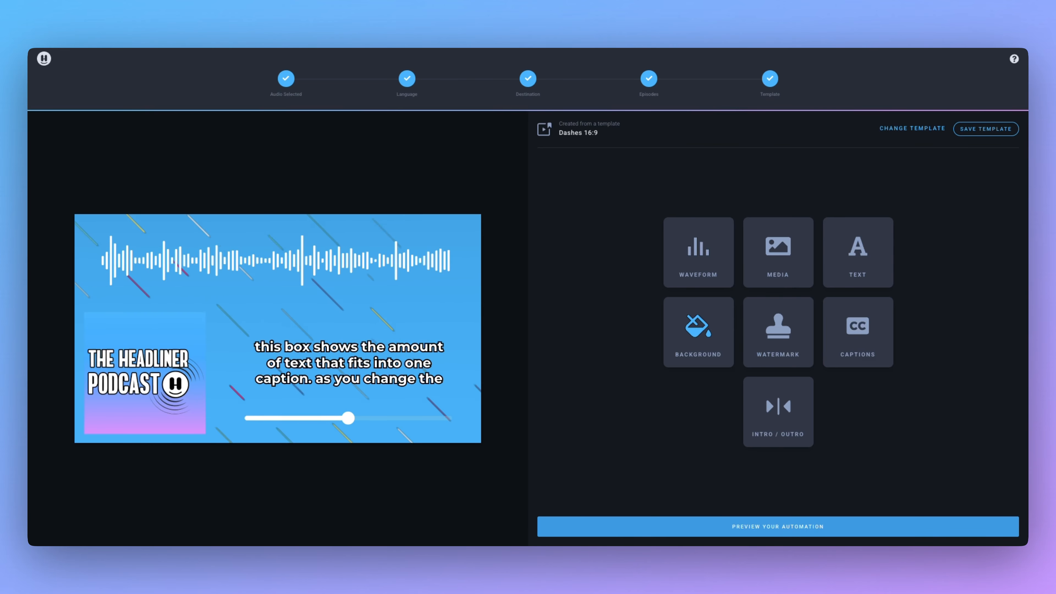
Preview the automation, approve it to set it up, and return home.
left_click(806, 537)
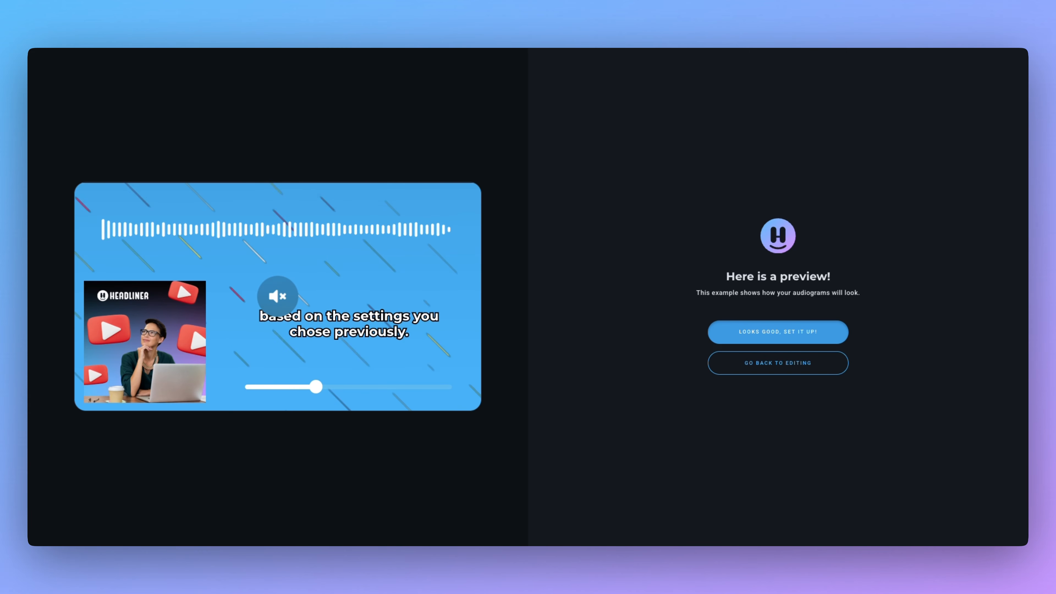
left_click(756, 336)
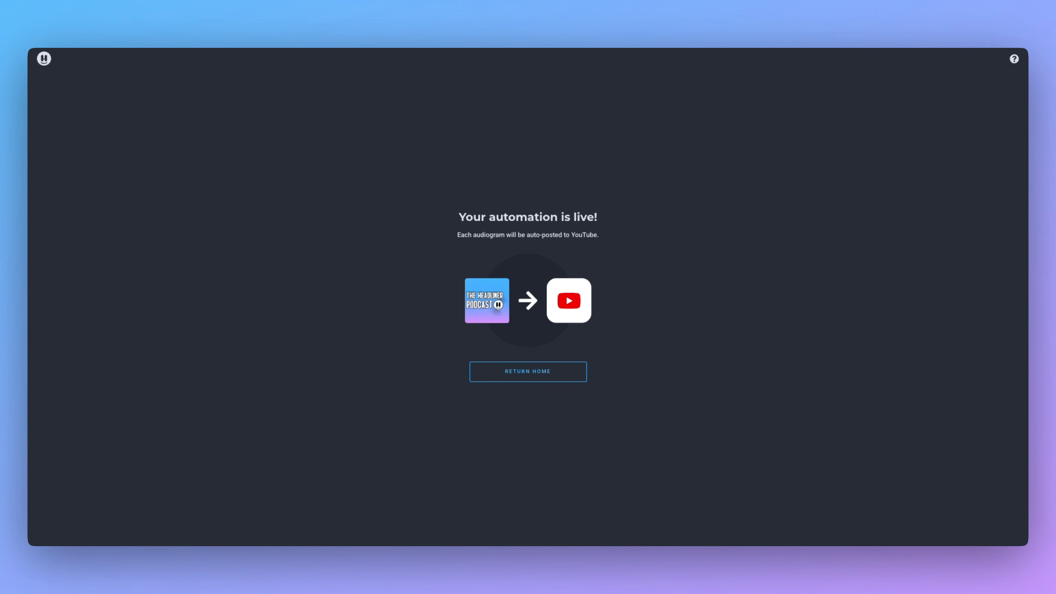
left_click(532, 376)
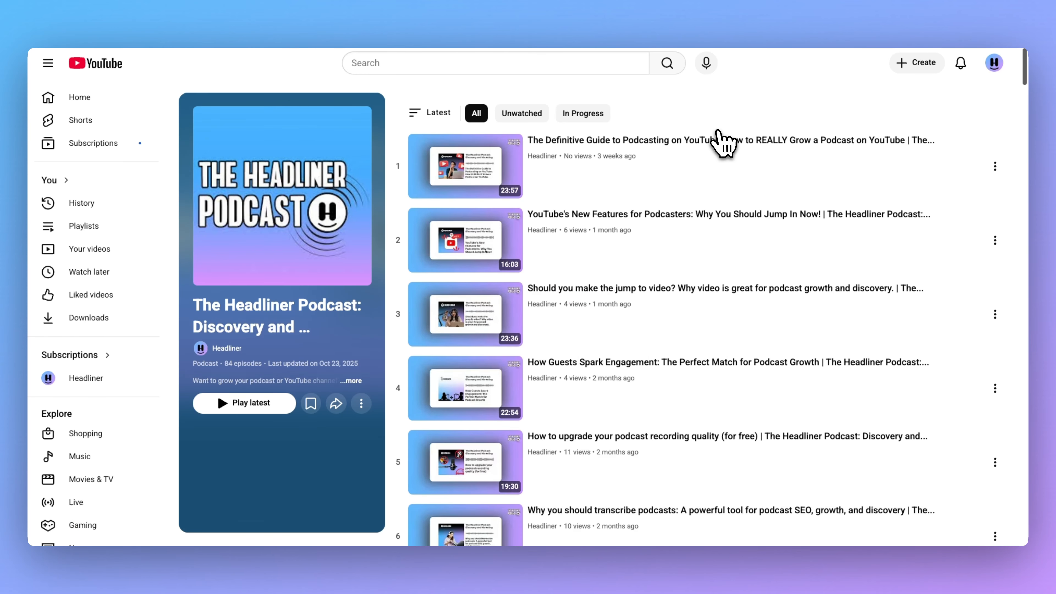
Look through the episode videos in The Headliner Podcast playlist on YouTube.
scroll(683, 335, "down", 6)
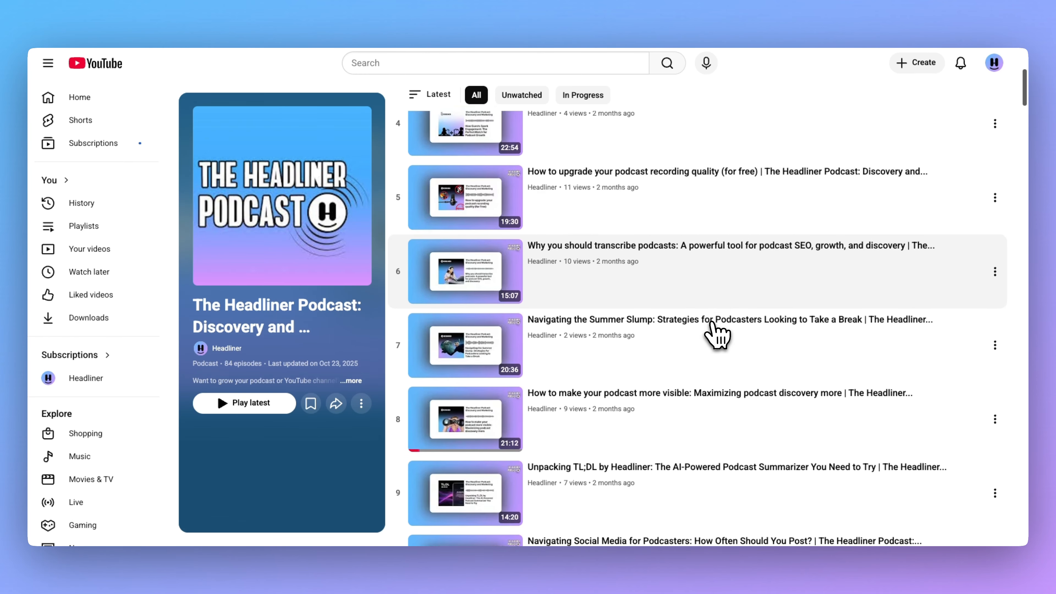
scroll(712, 333, "down", 8)
scroll(707, 339, "down", 1)
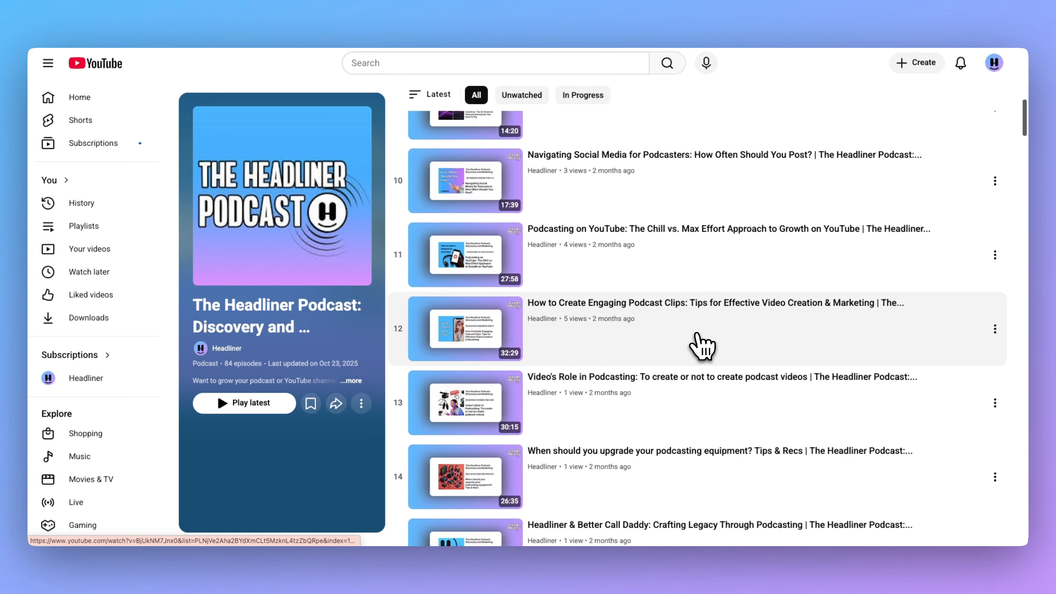
Examine the remaining episode videos in the YouTube playlist through the oldest one, and return toward the newest.
scroll(702, 345, "down", 7)
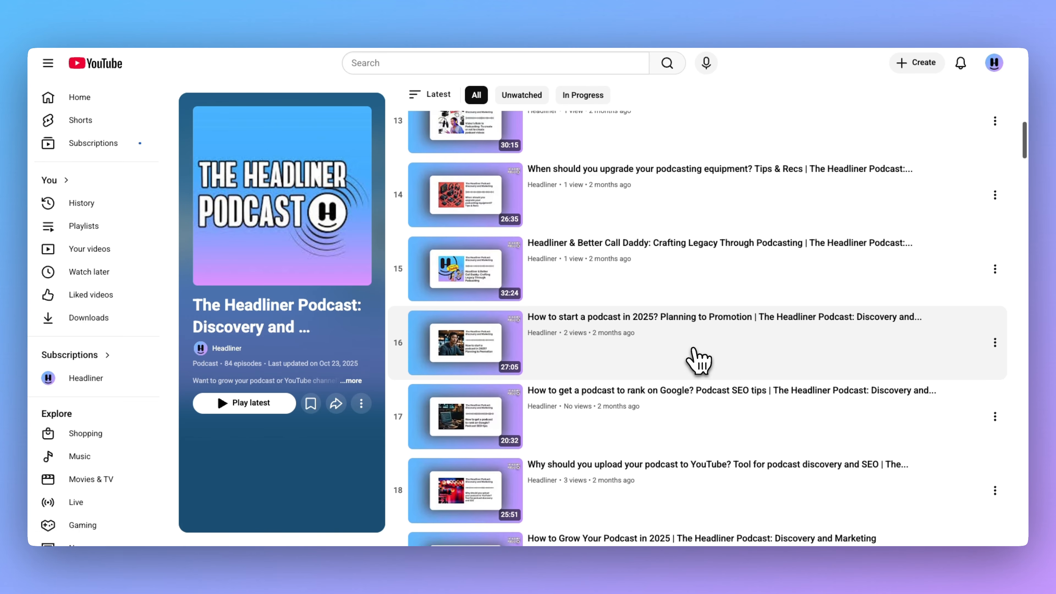
scroll(694, 352, "down", 8)
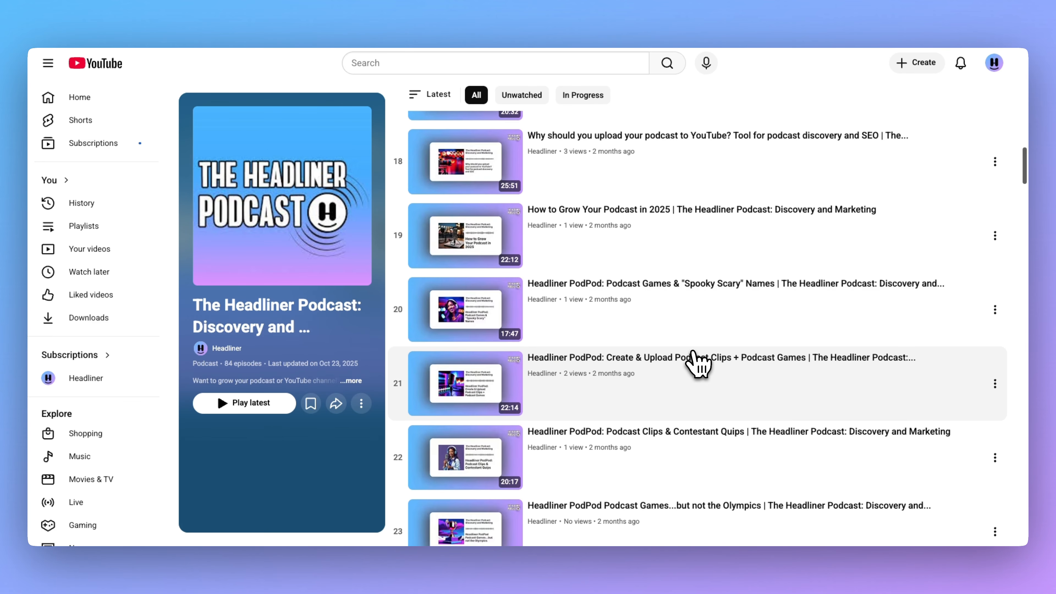
scroll(699, 364, "down", 12)
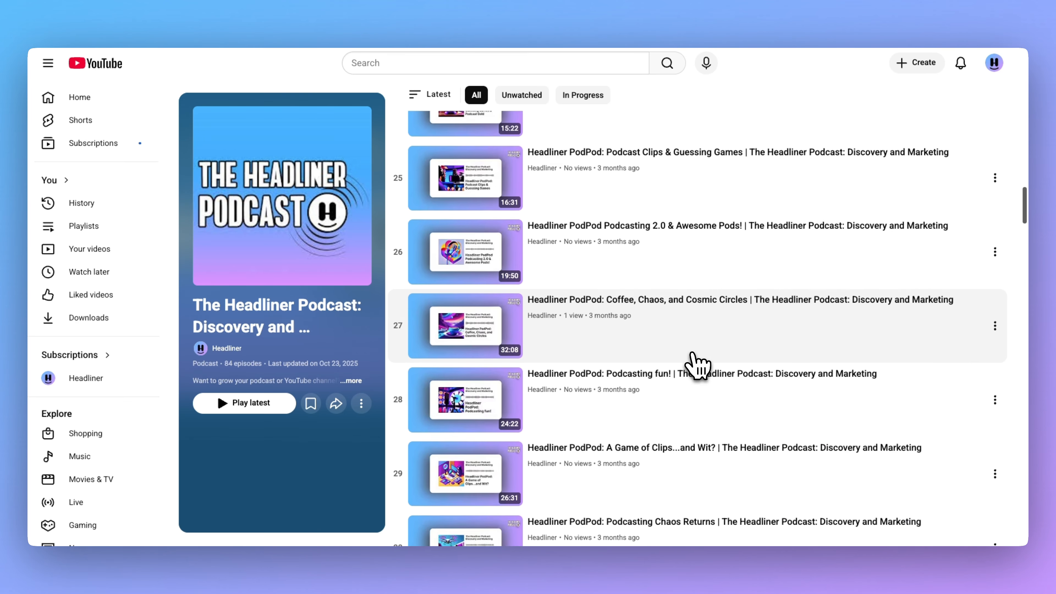
scroll(699, 364, "down", 18)
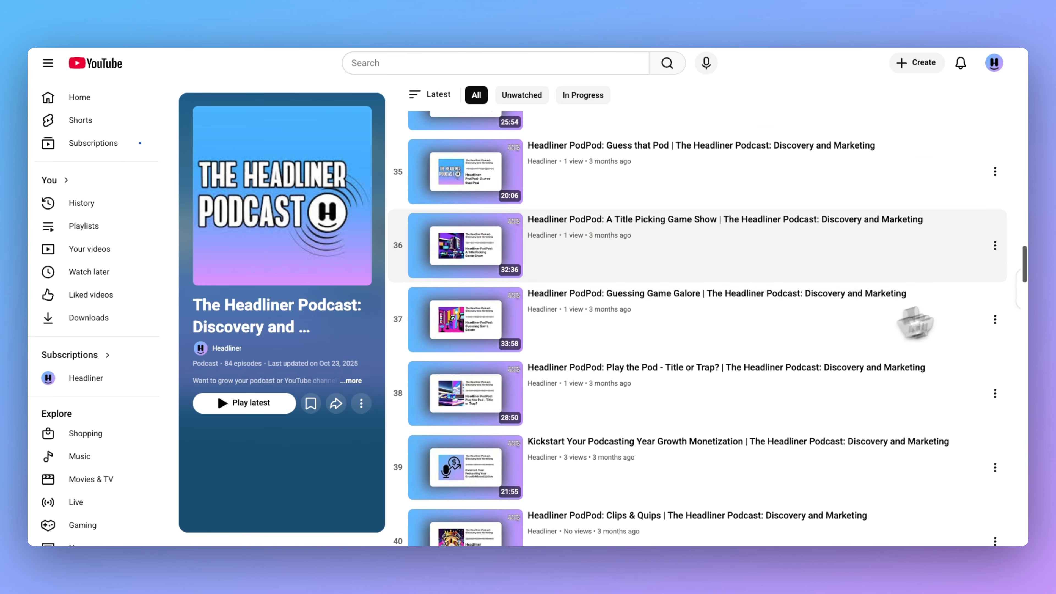
scroll(832, 339, "down", 20)
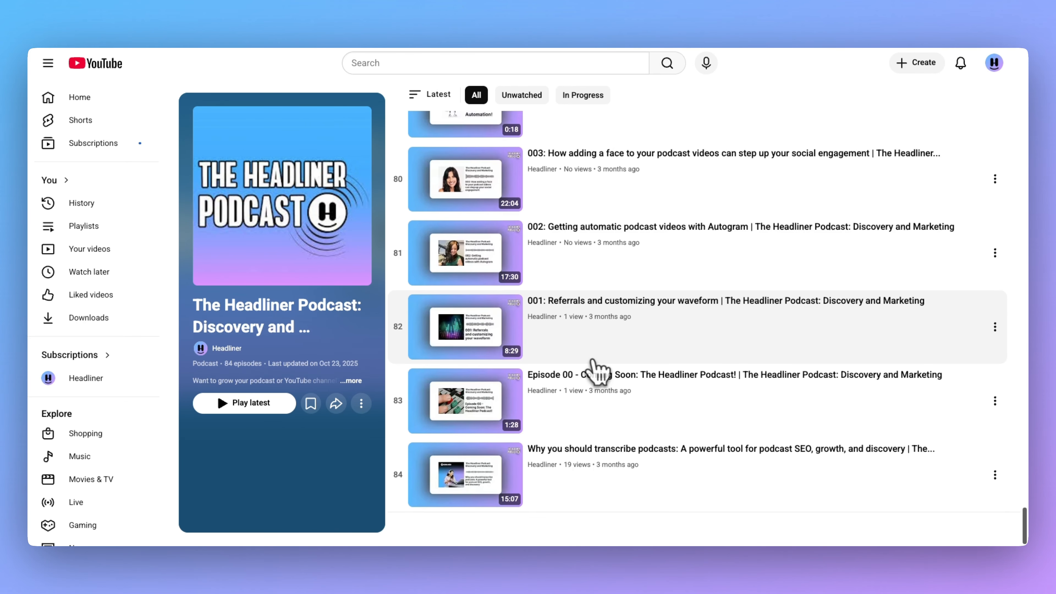
scroll(596, 368, "up", 20)
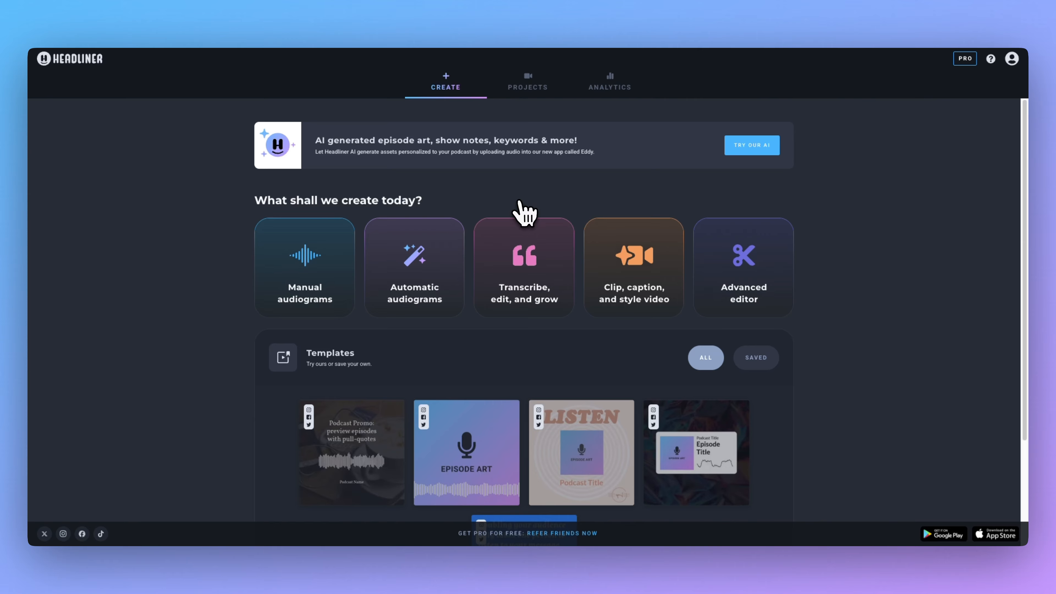
In Headliner's projects, edit the podcast's running TikTok automation and update its audio selection to Headliner AI - 10 minutes.
left_click(526, 85)
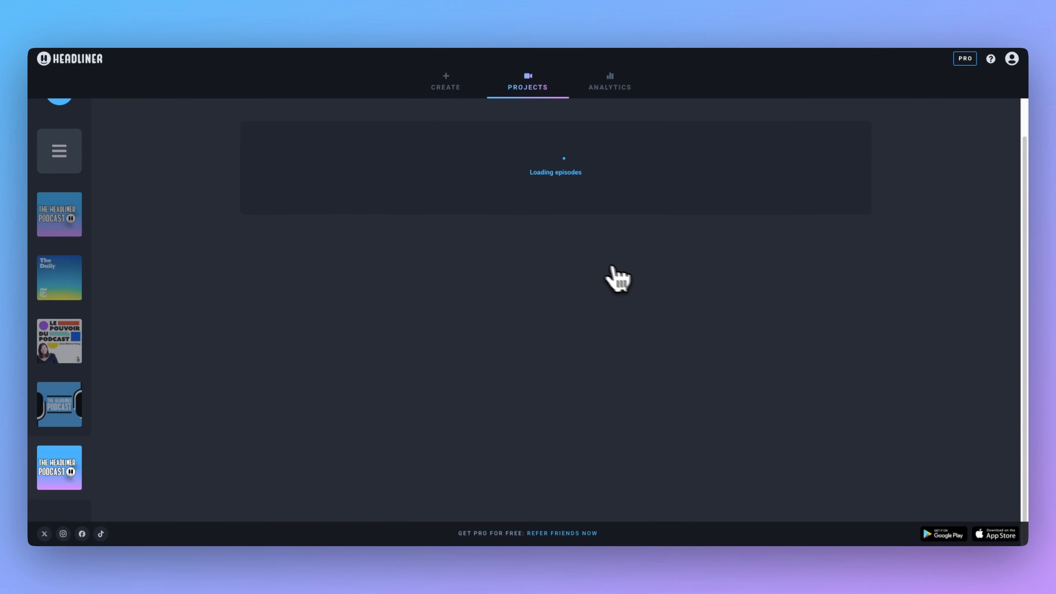
left_click(468, 138)
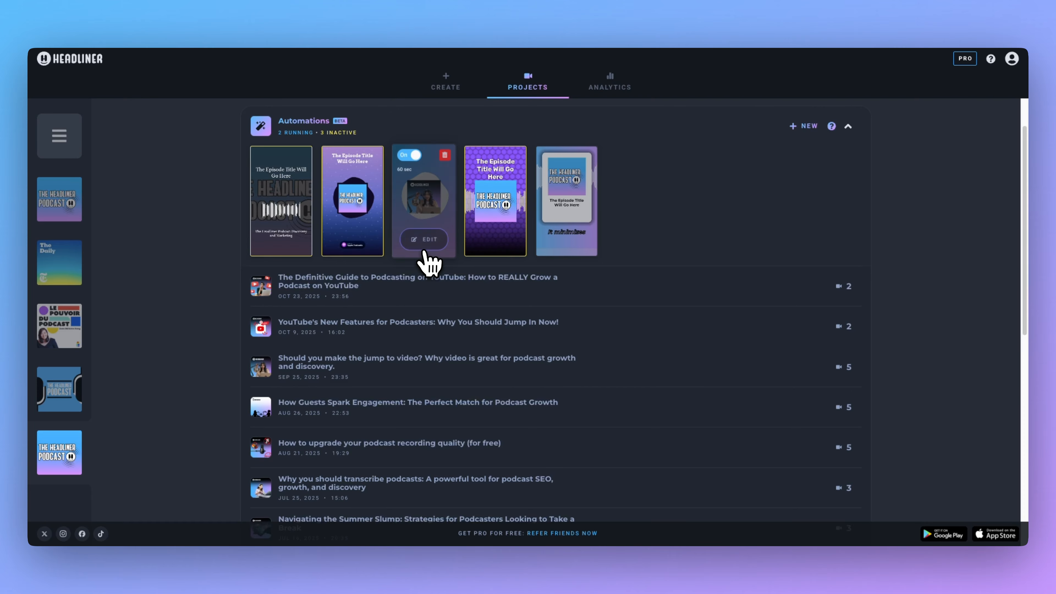
left_click(424, 246)
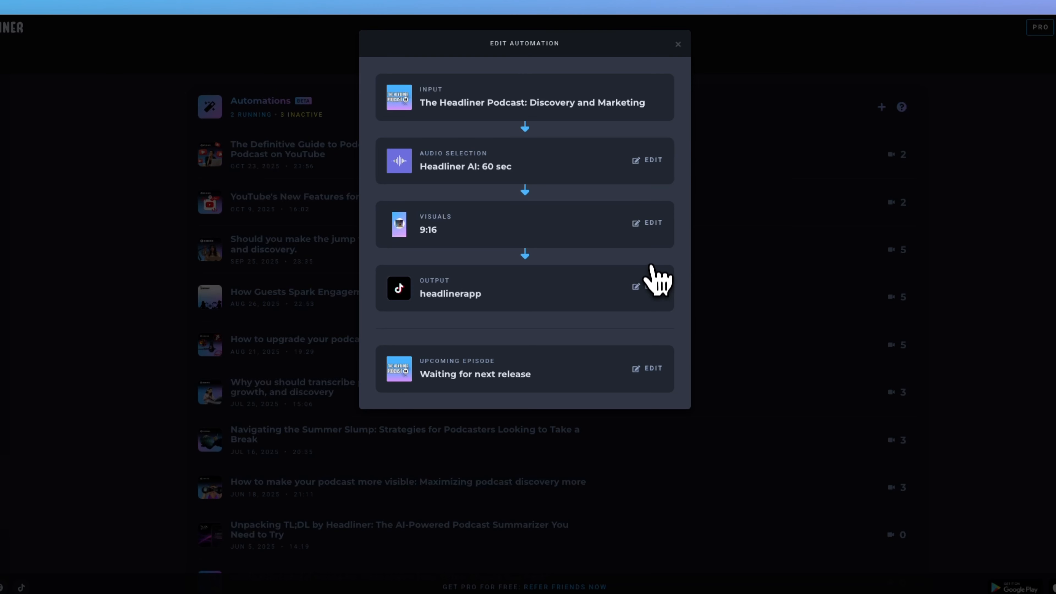
left_click(647, 160)
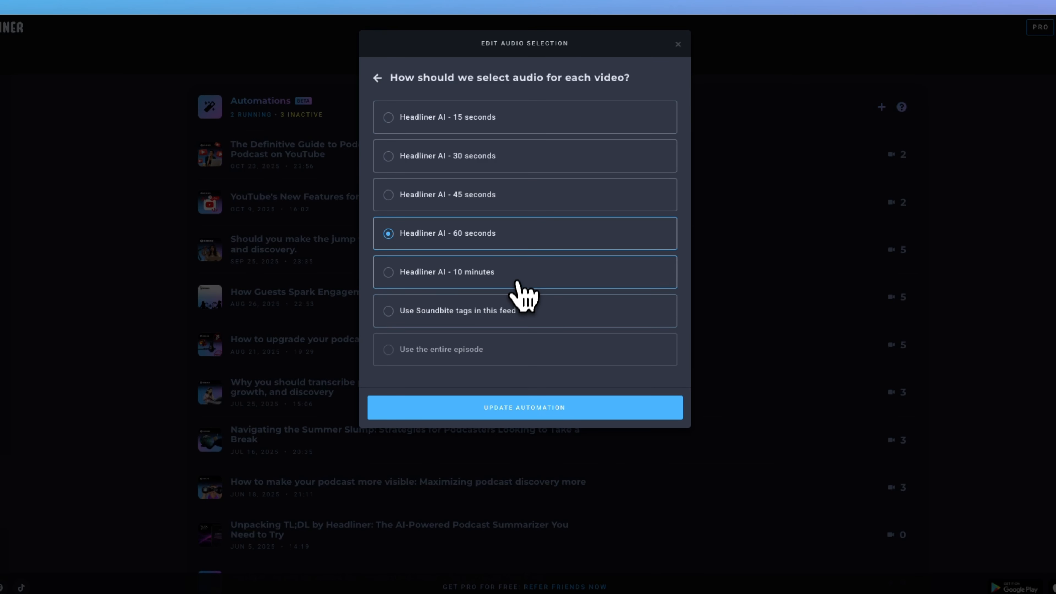
left_click(518, 283)
left_click(522, 410)
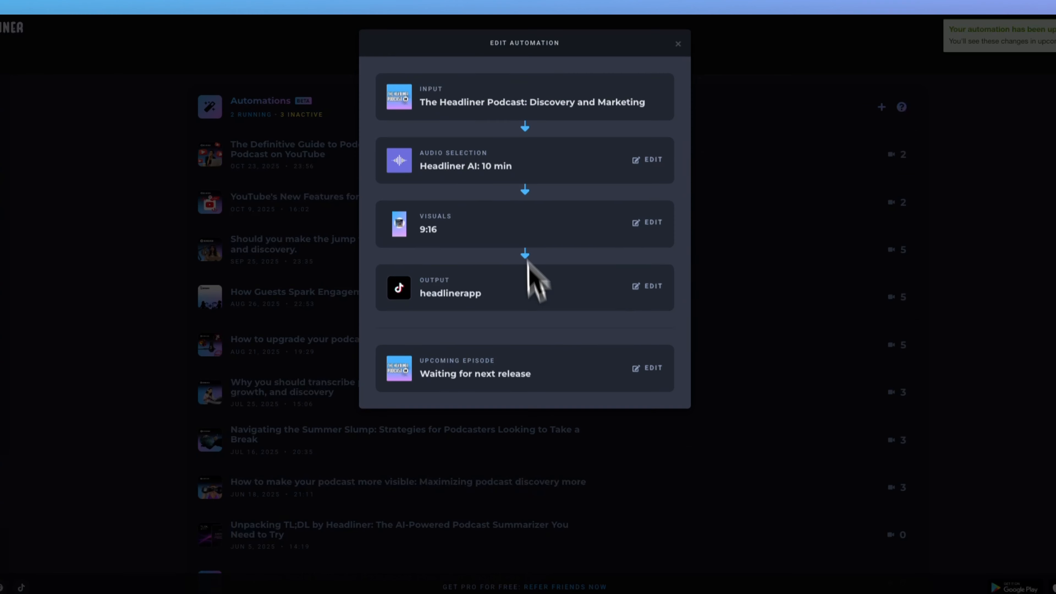
Set the automation's upcoming episode to "Episode 00 - Coming Soon: The Headliner Podcast!" and close the automation editor.
left_click(647, 369)
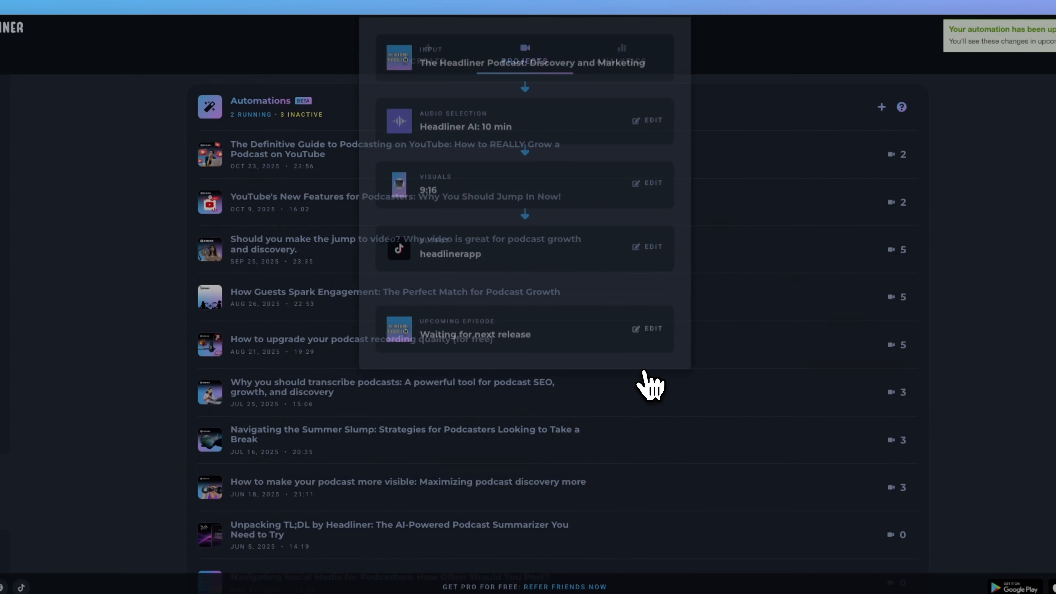
left_click(499, 120)
left_click(524, 213)
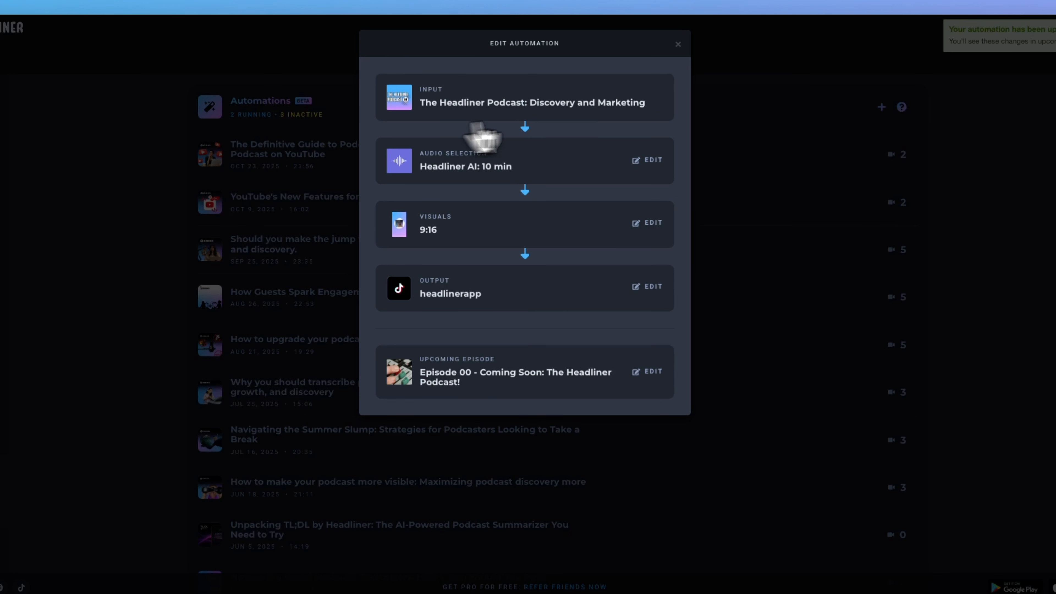
left_click(678, 44)
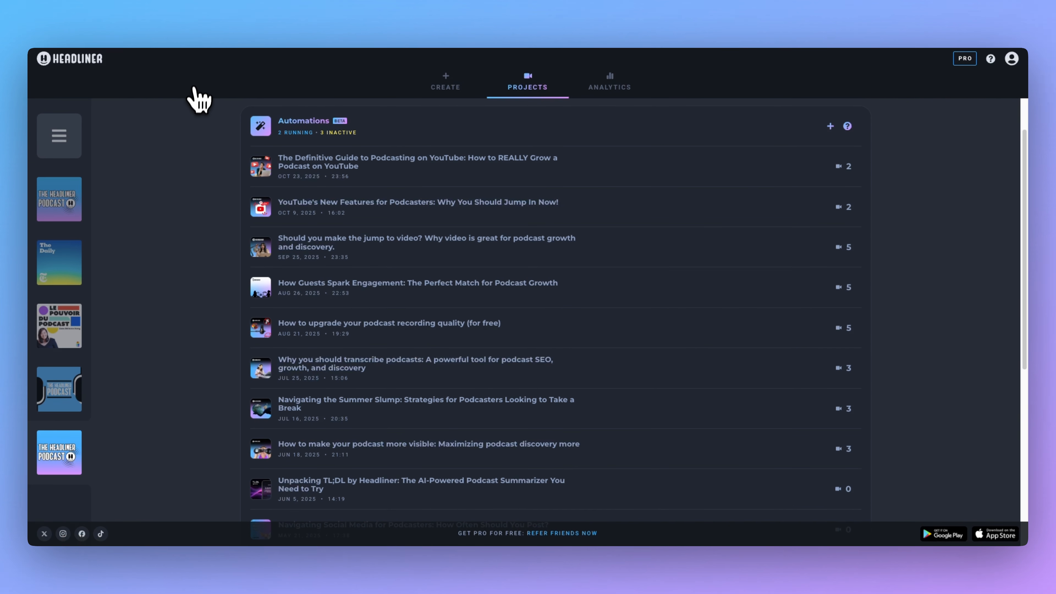